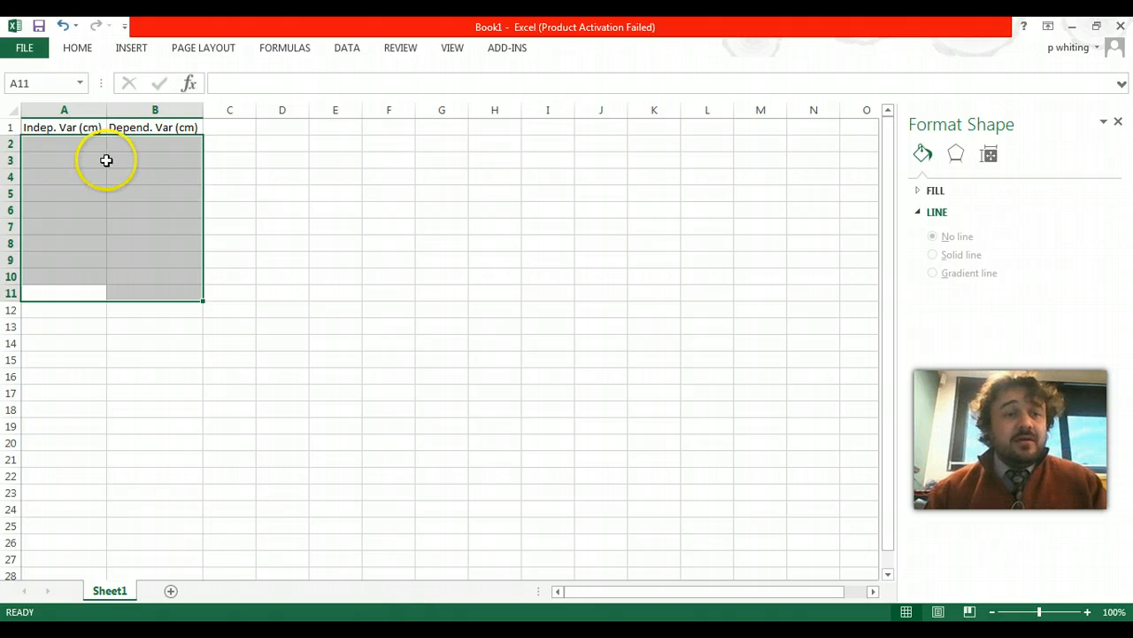
- Undo the last clearing of the data so the values in A2:B11 are restored
click(90, 144)
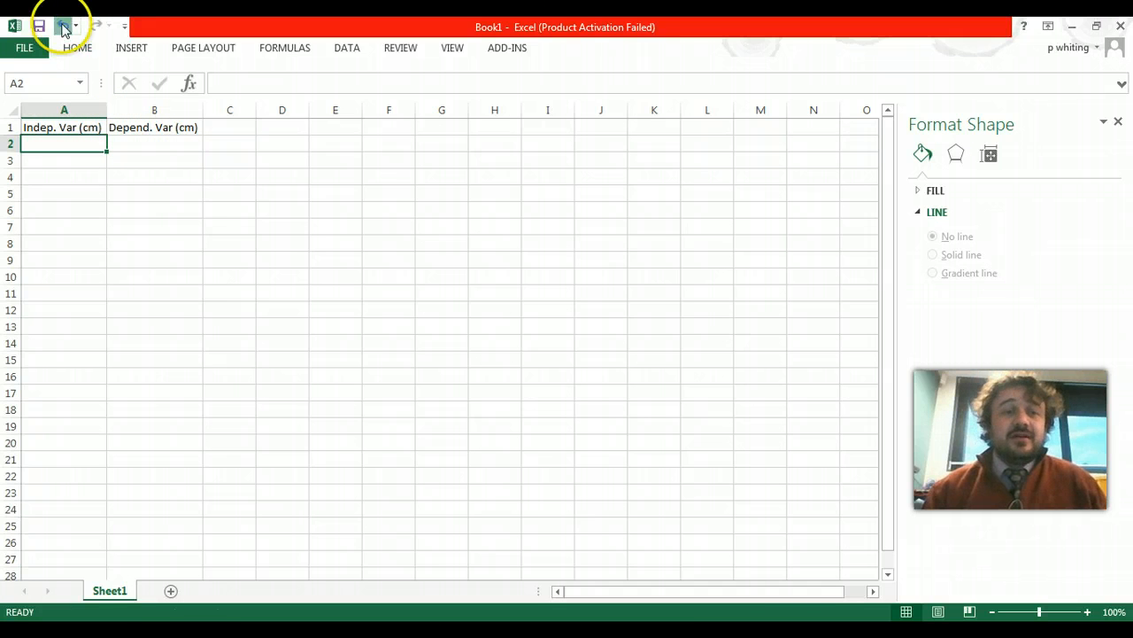
click(63, 27)
click(176, 178)
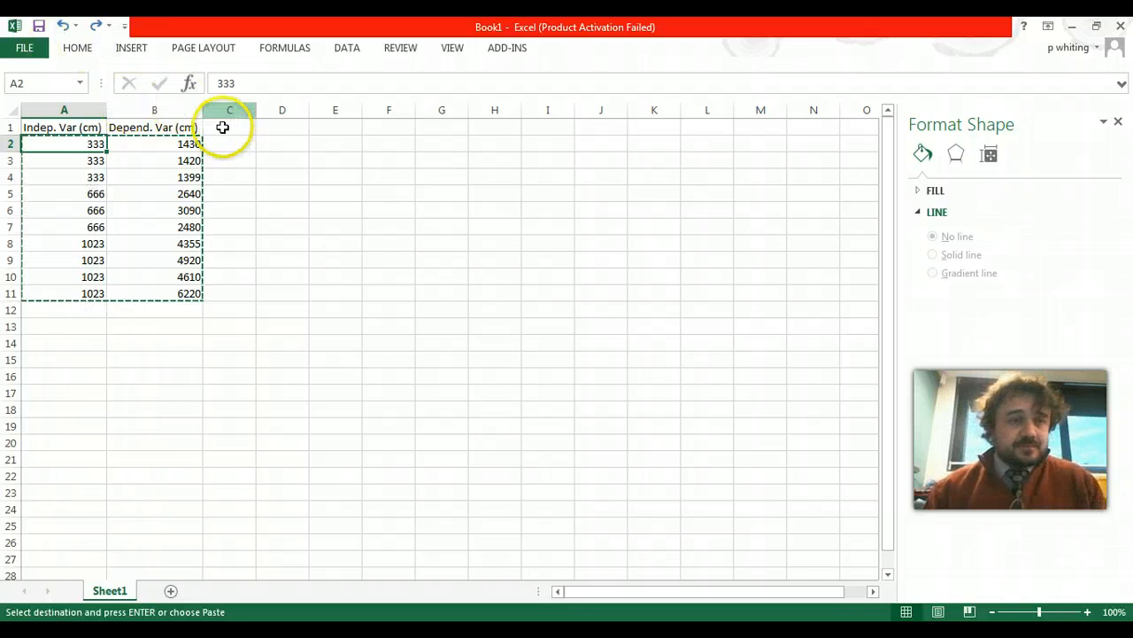
- Close the Format Shape pane
drag(50, 126, 190, 298)
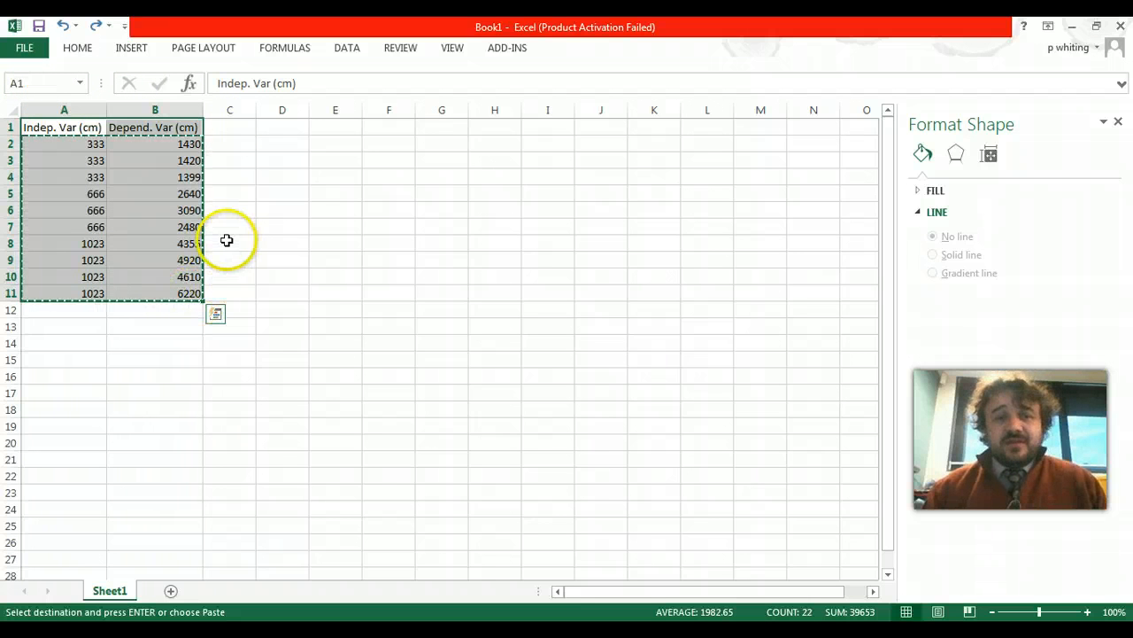
click(93, 165)
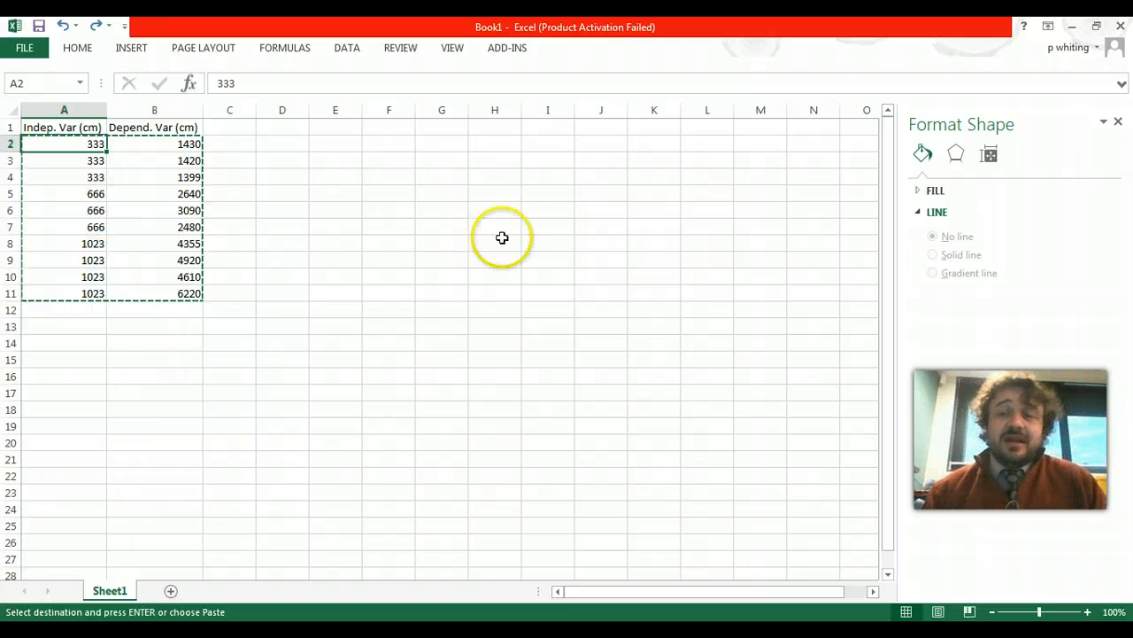
click(1118, 122)
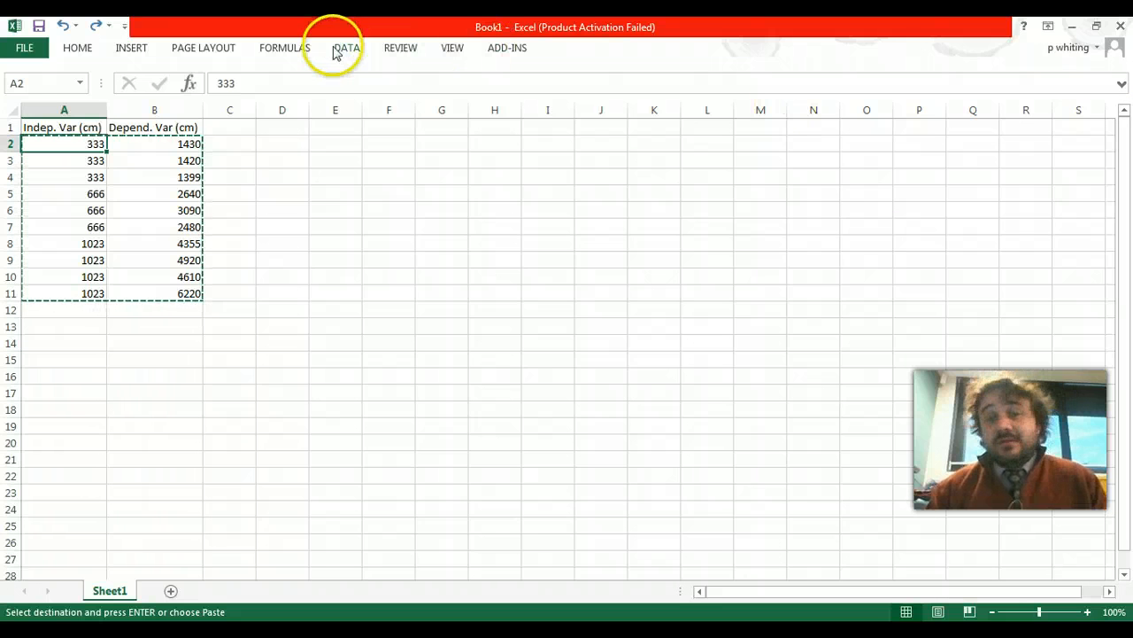
- Insert a markers-only scatter chart from the independent and dependent variable data in columns A and B
drag(65, 127, 164, 287)
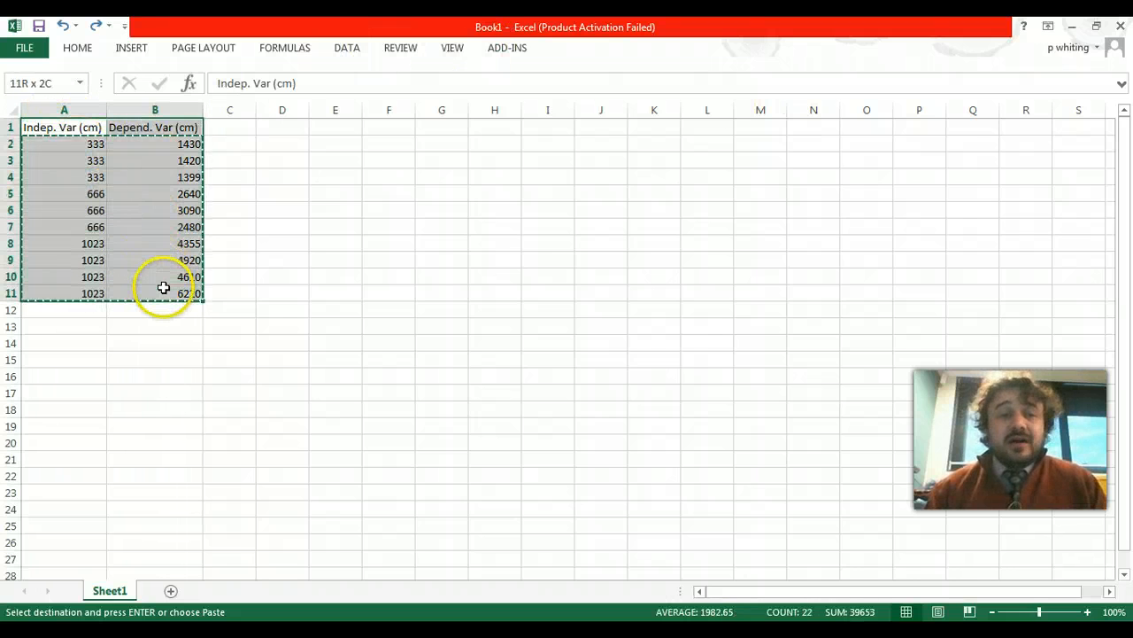
click(64, 110)
ctrl+click(139, 108)
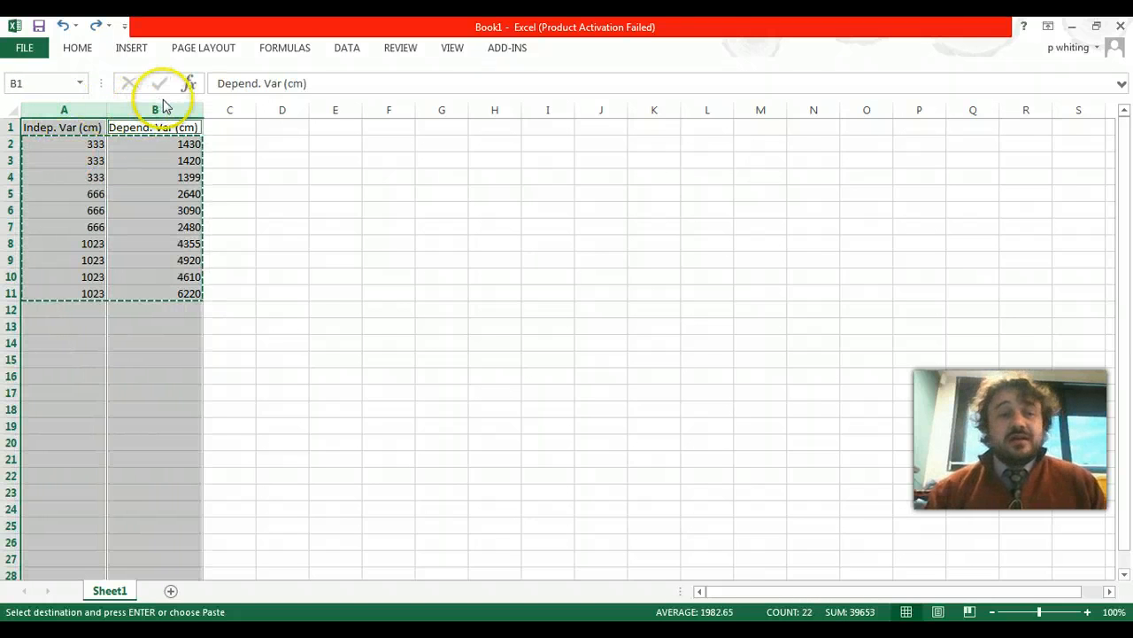
click(84, 110)
drag(85, 110, 147, 108)
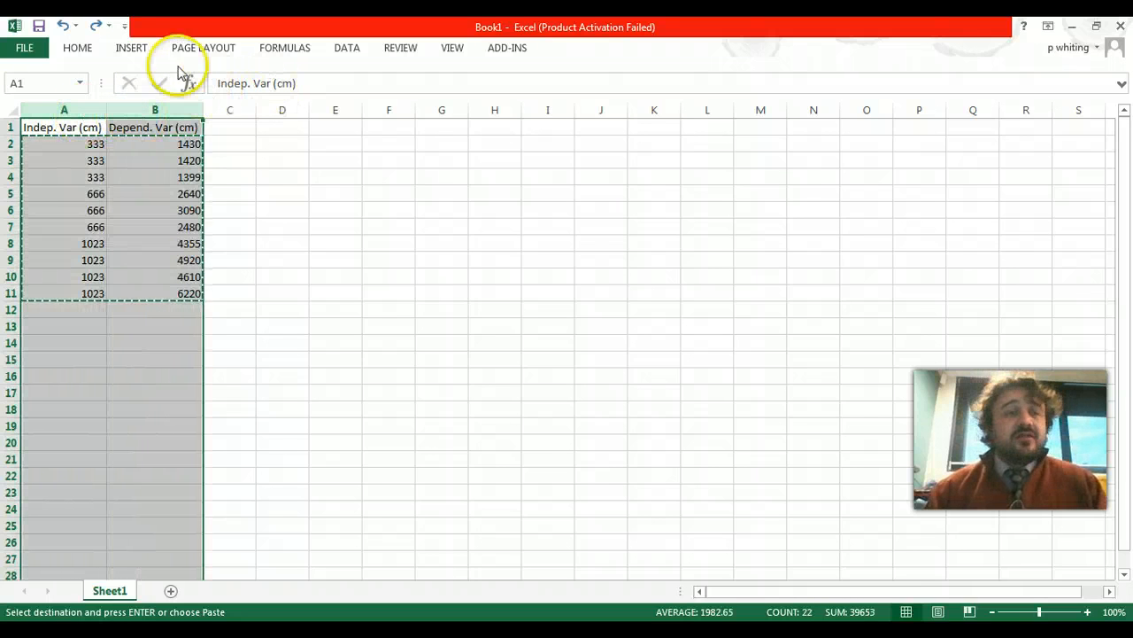
click(129, 49)
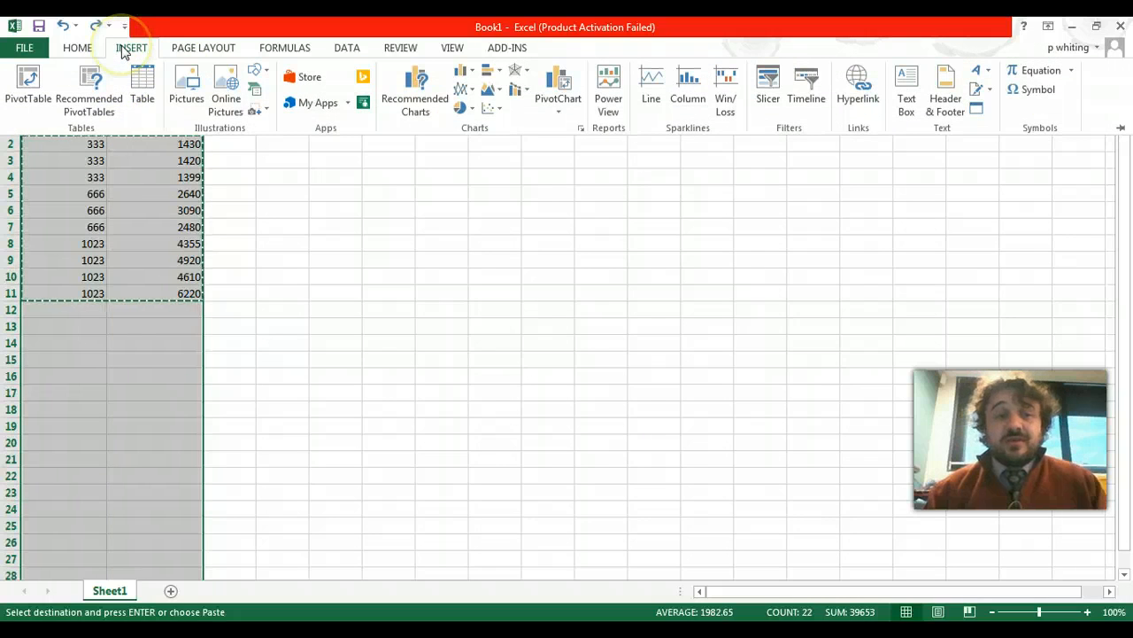
click(497, 110)
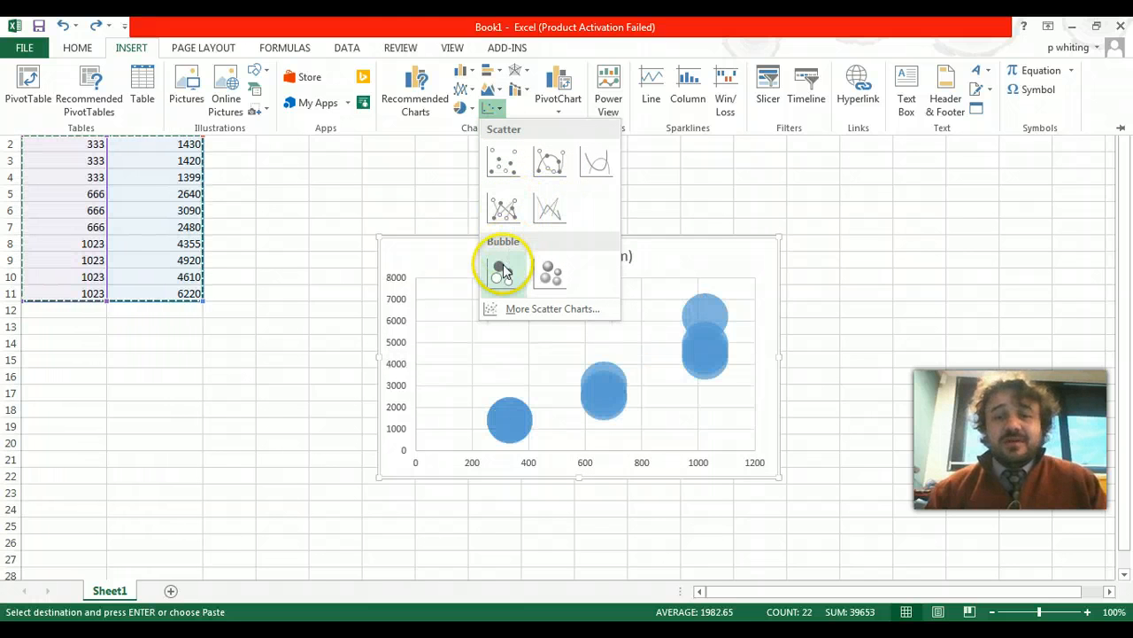
click(502, 166)
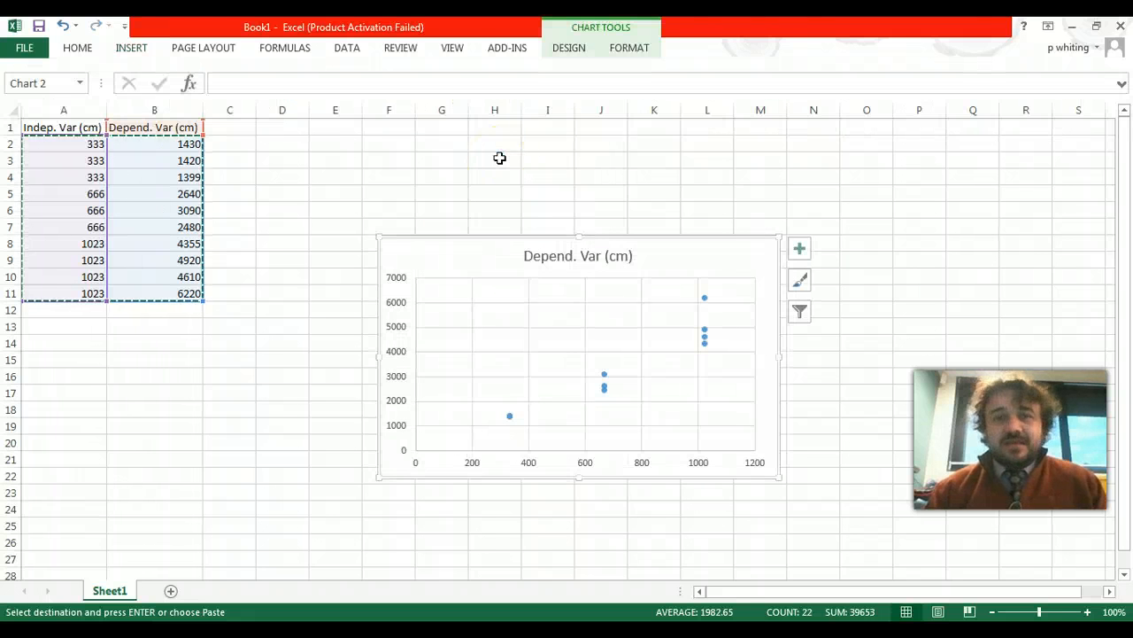
- Replace the scatter chart's title with "The DV dependent on the IV"
click(536, 264)
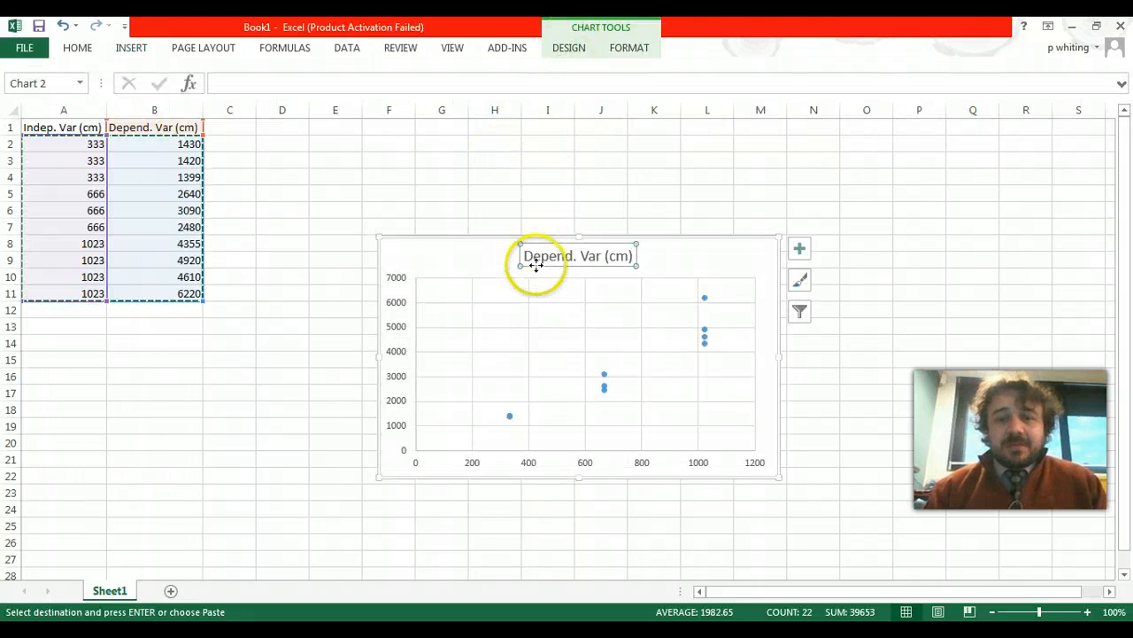
click(595, 254)
triple_click(595, 255)
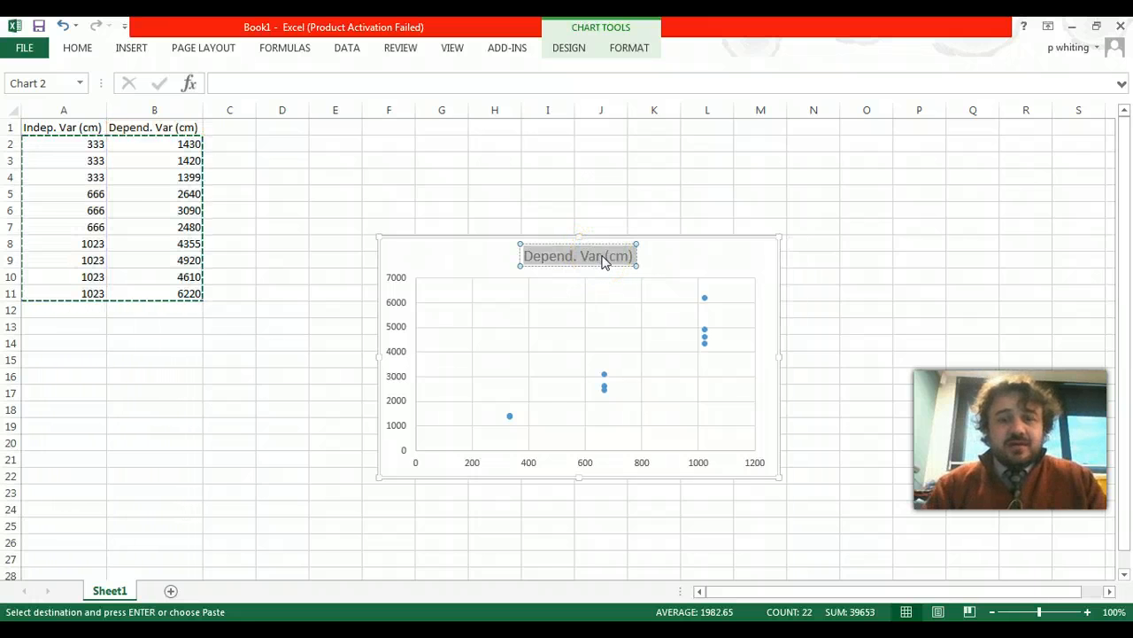
text(The Dep)
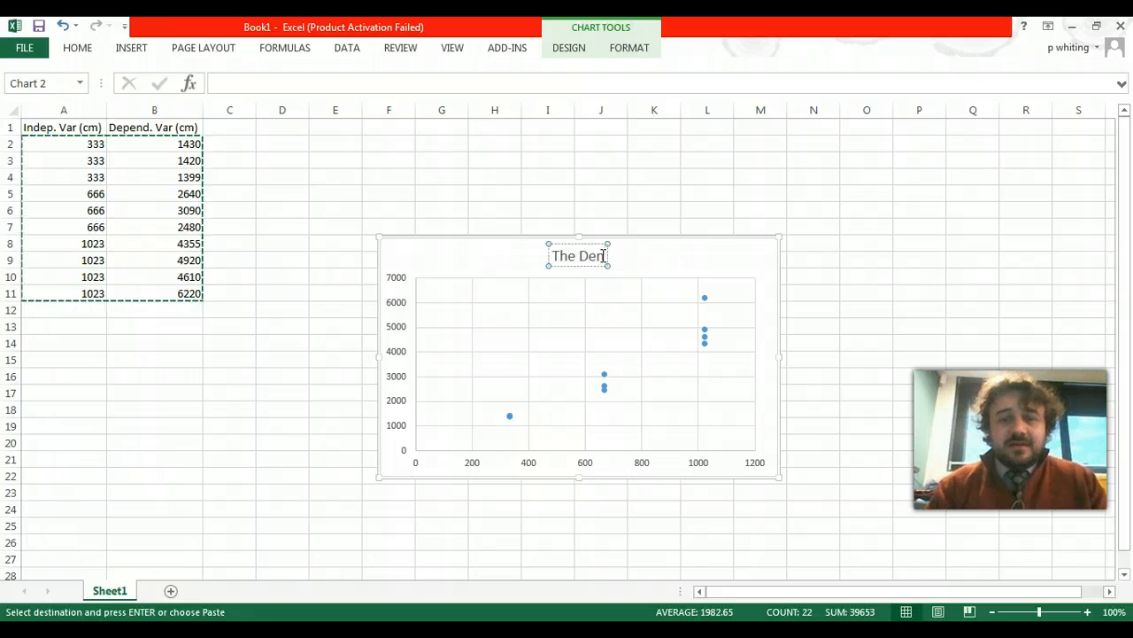
key(BackSpace)
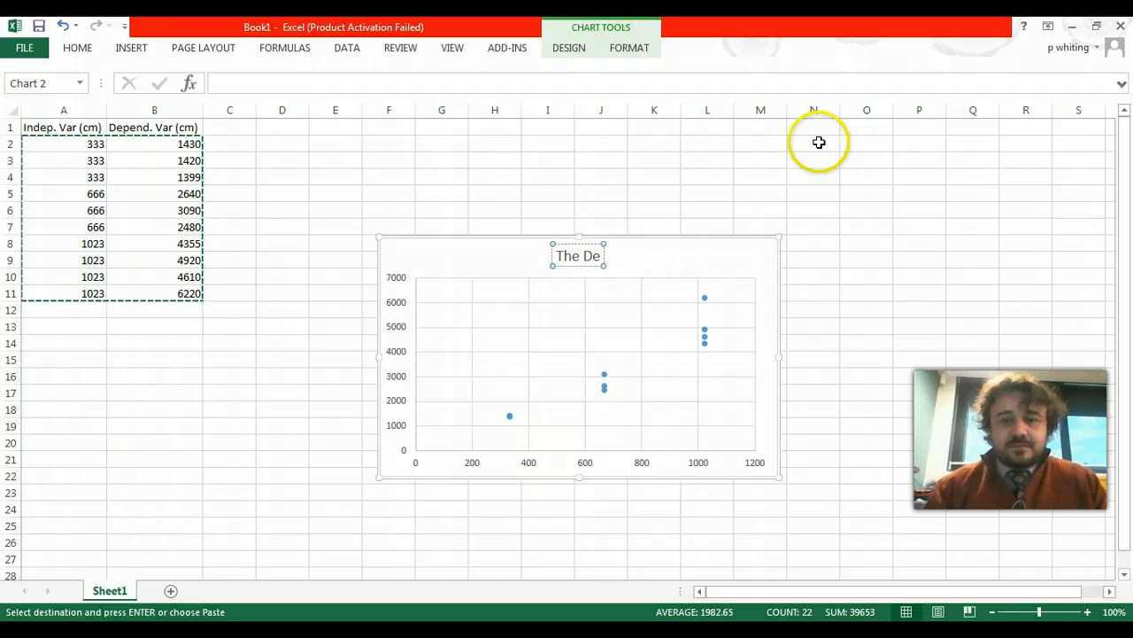
key(BackSpace)
text(V)
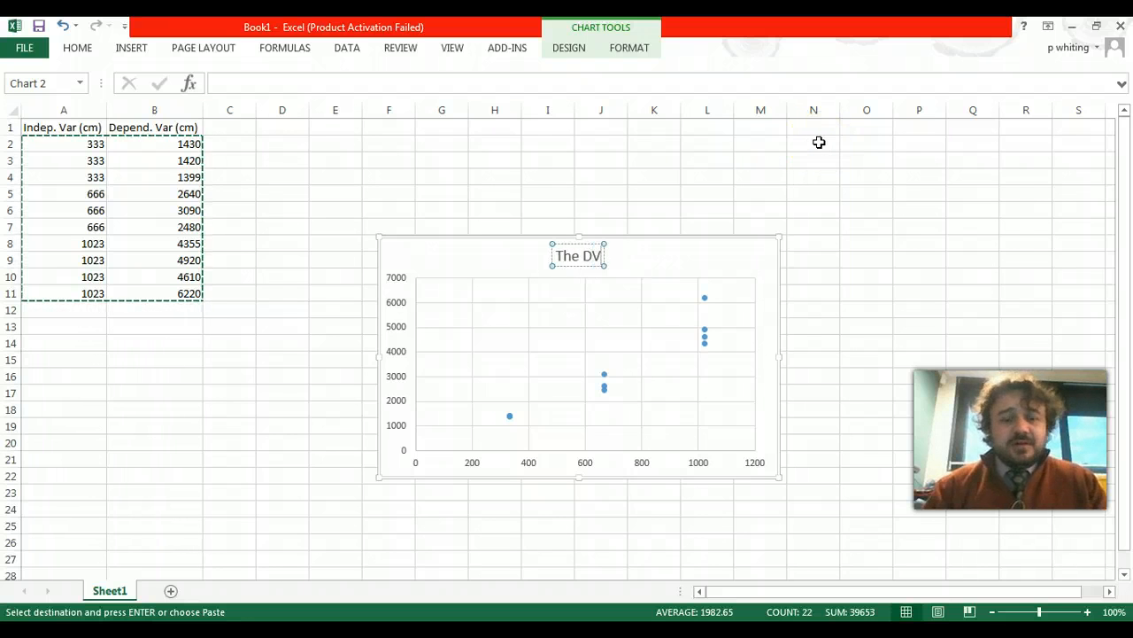
text( d)
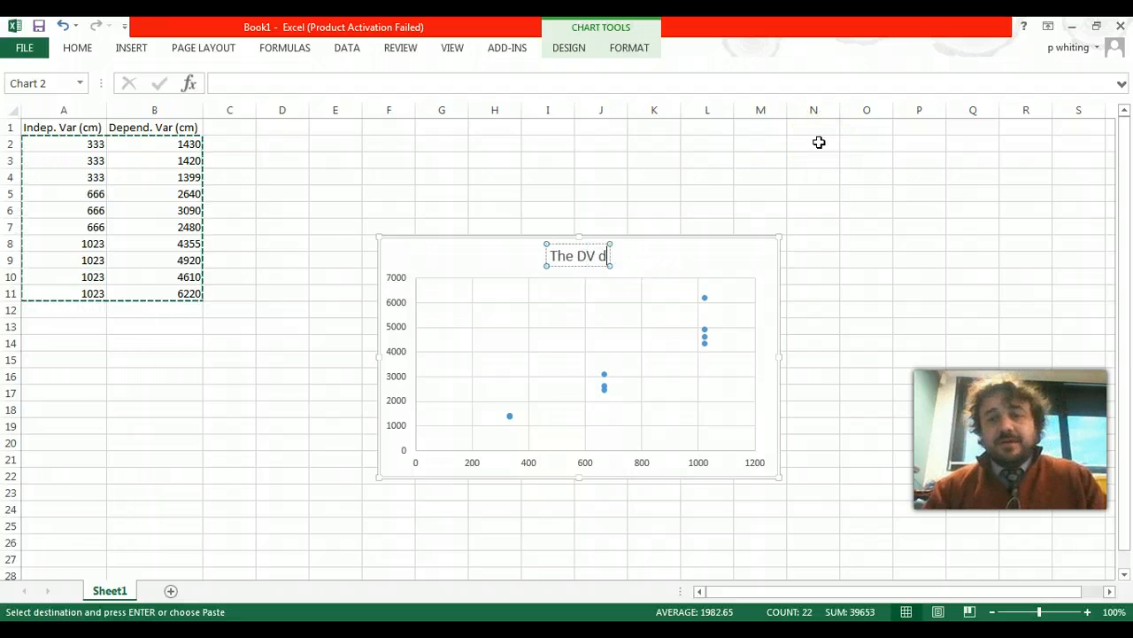
text(epend)
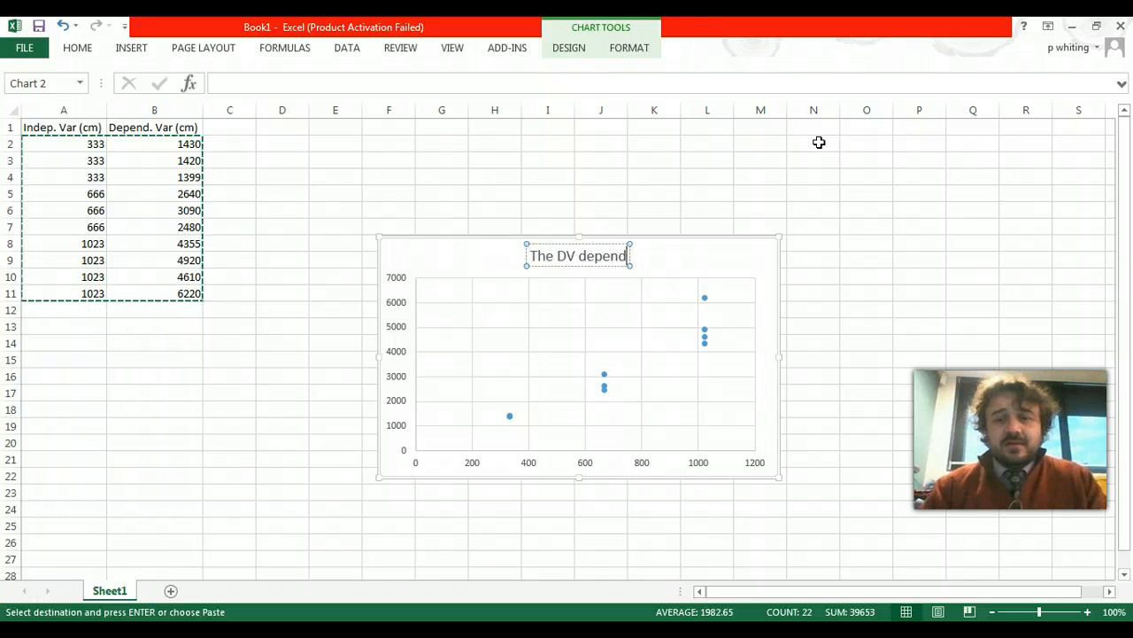
text(ent)
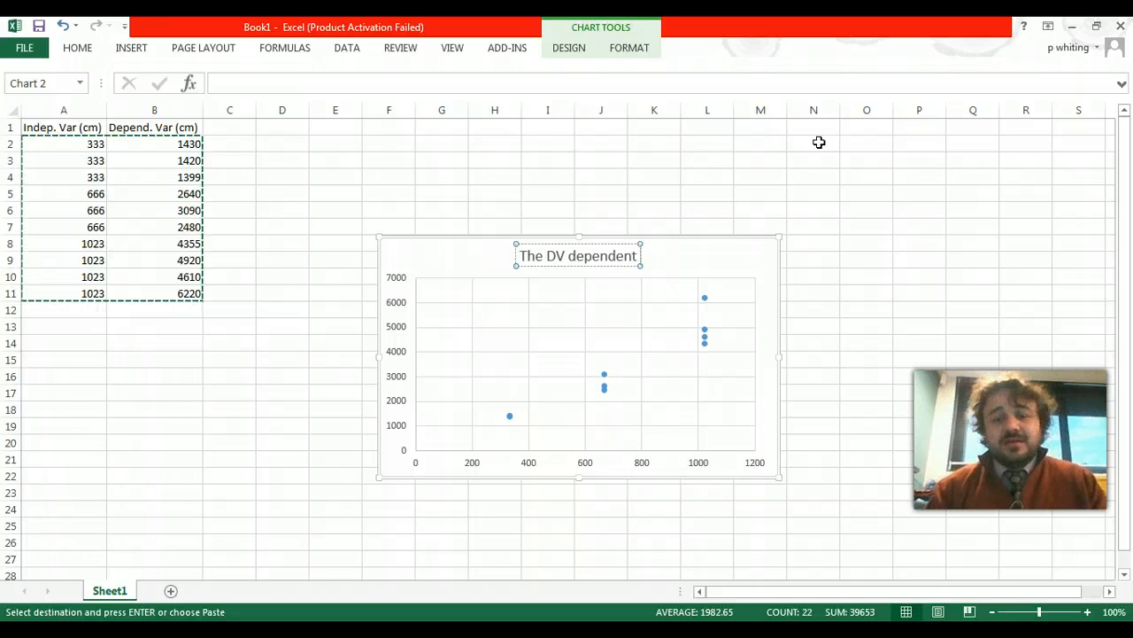
text( on the)
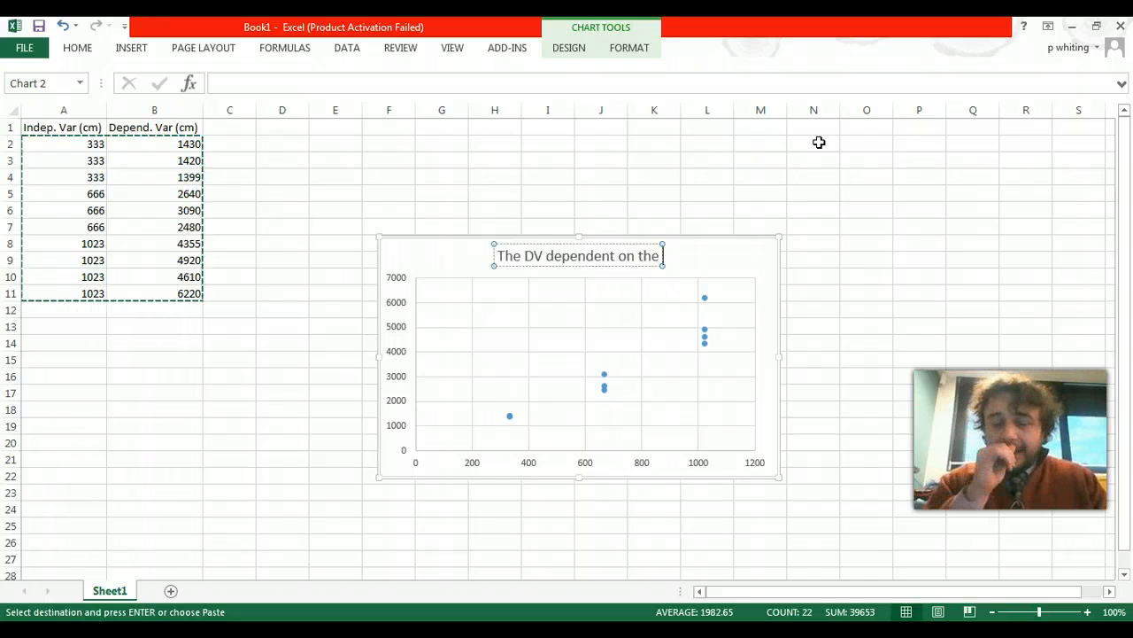
text( I)
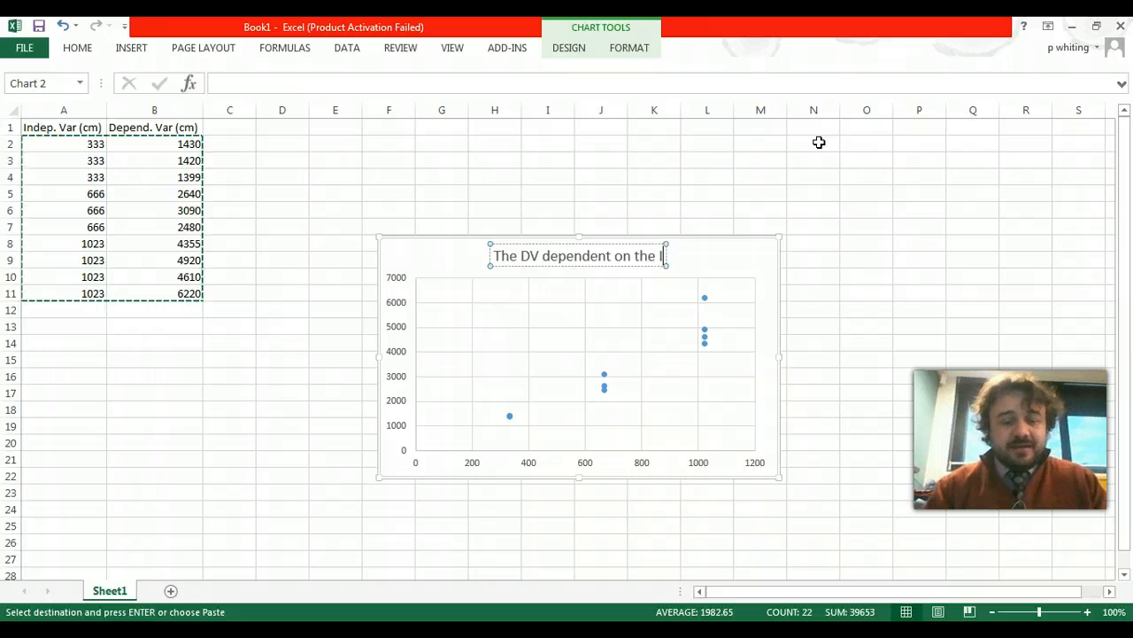
text(V)
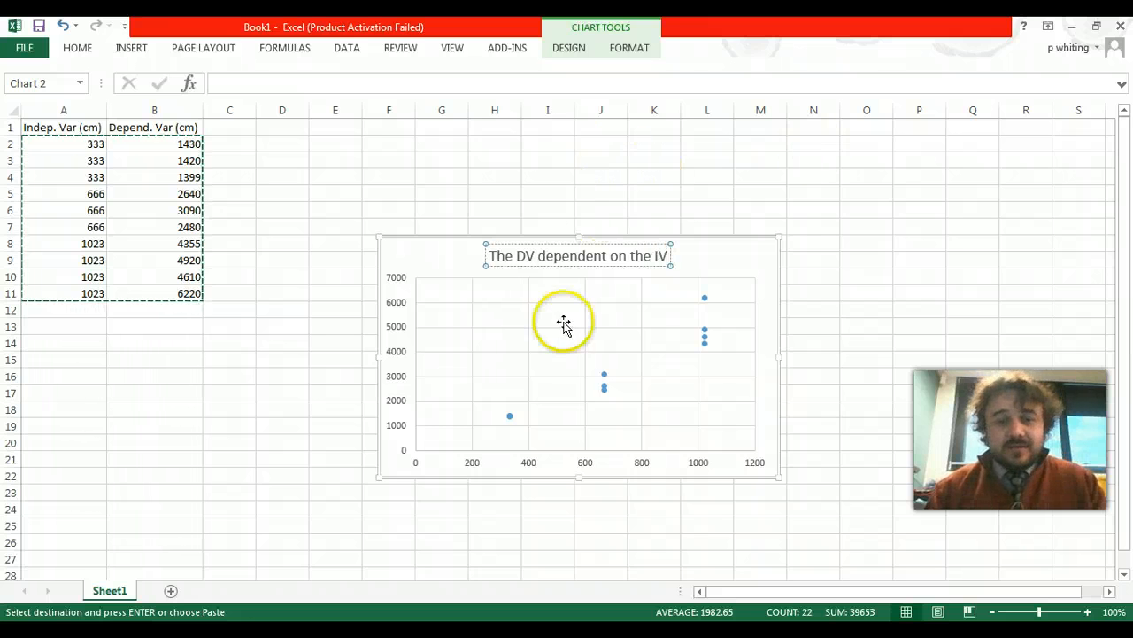
click(609, 405)
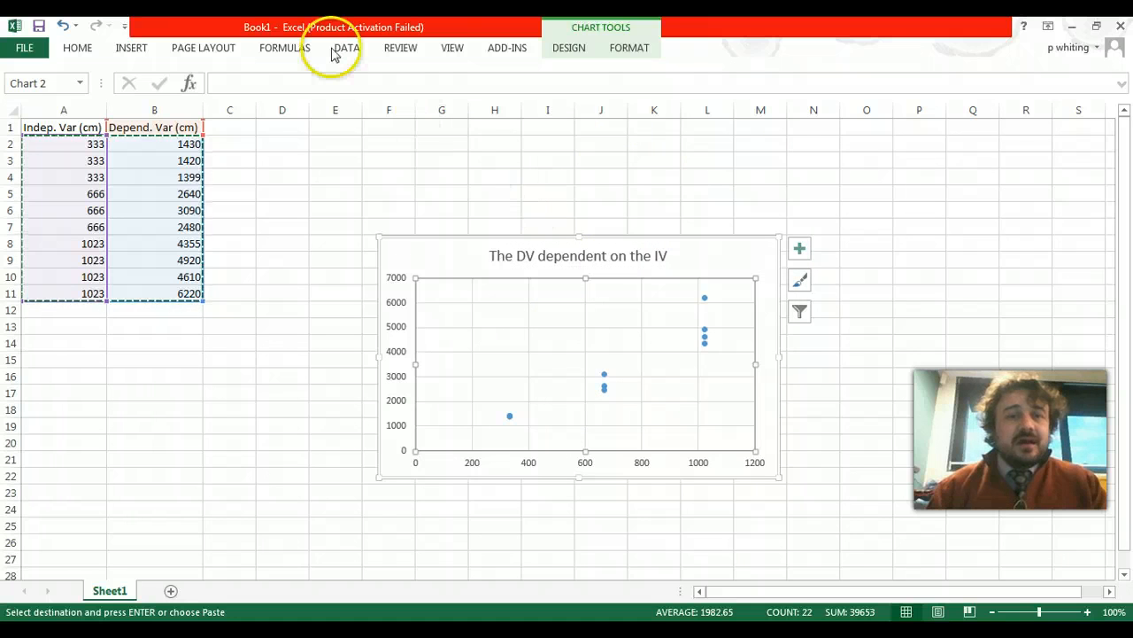
- Apply the quick layout with axis titles, a legend, fine gridlines and a linear trendline to the scatter chart
click(570, 53)
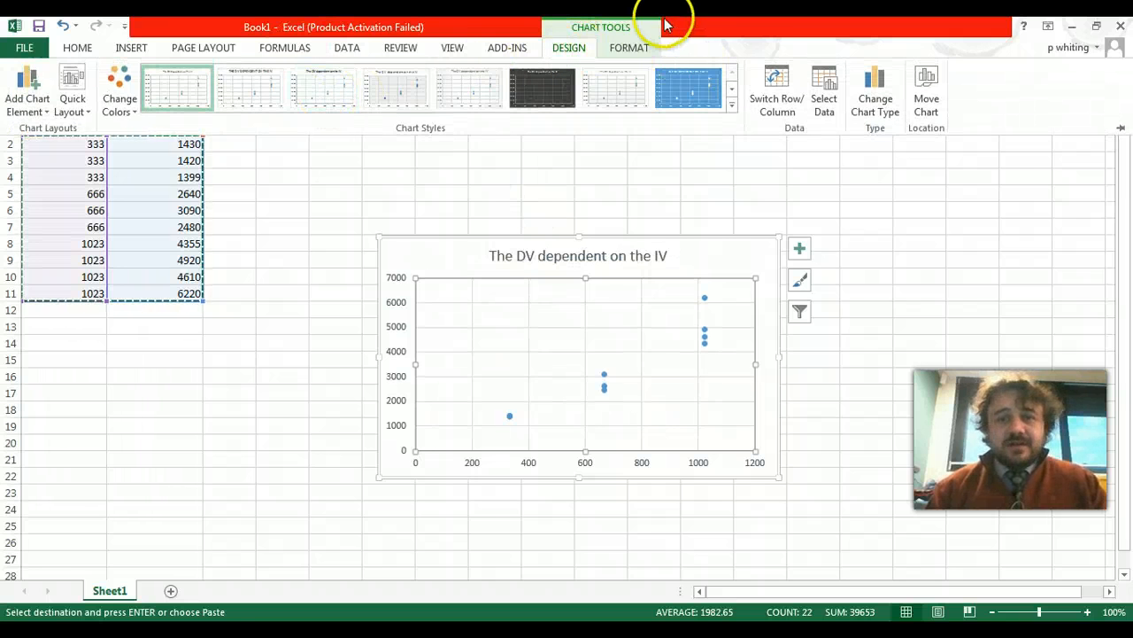
click(623, 47)
click(567, 47)
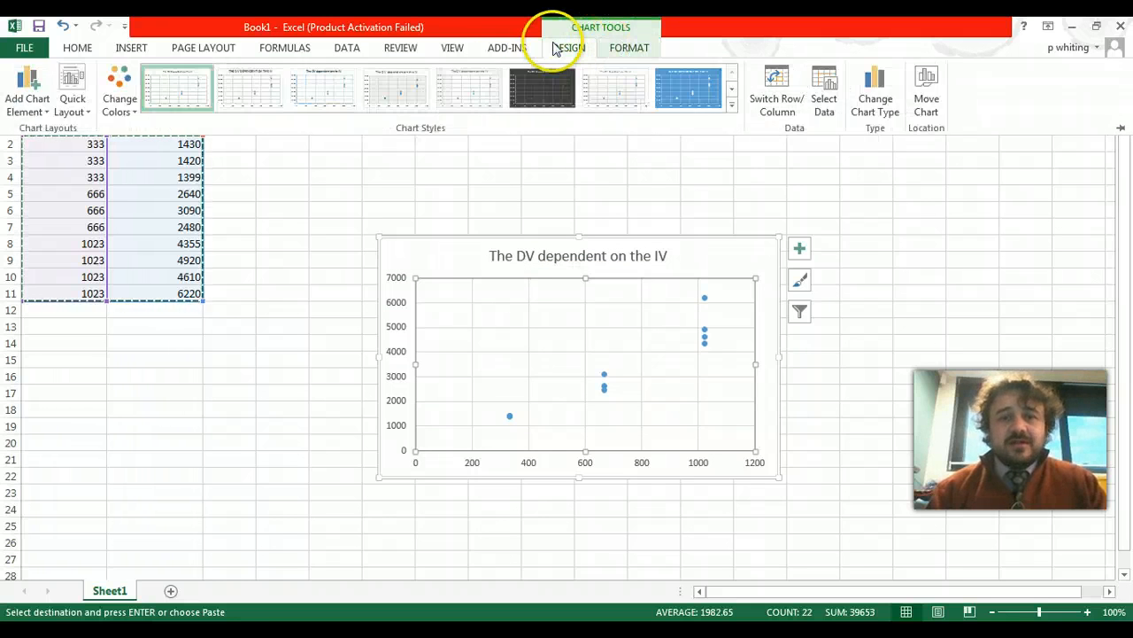
click(87, 113)
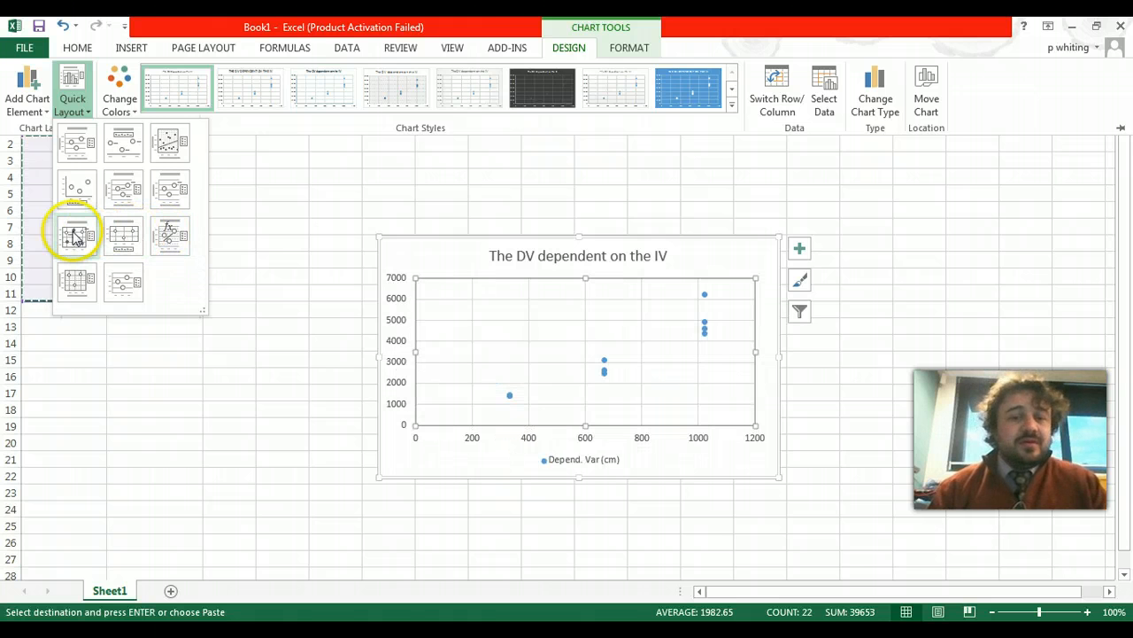
click(169, 143)
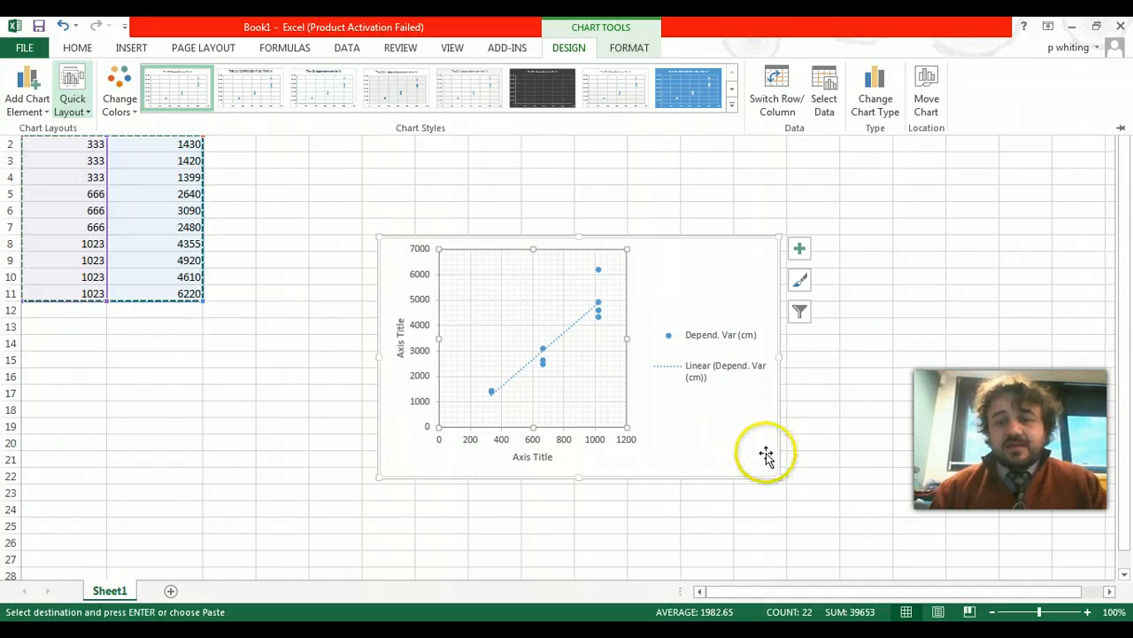
- Move the chart to a new sheet named Chart1
click(777, 475)
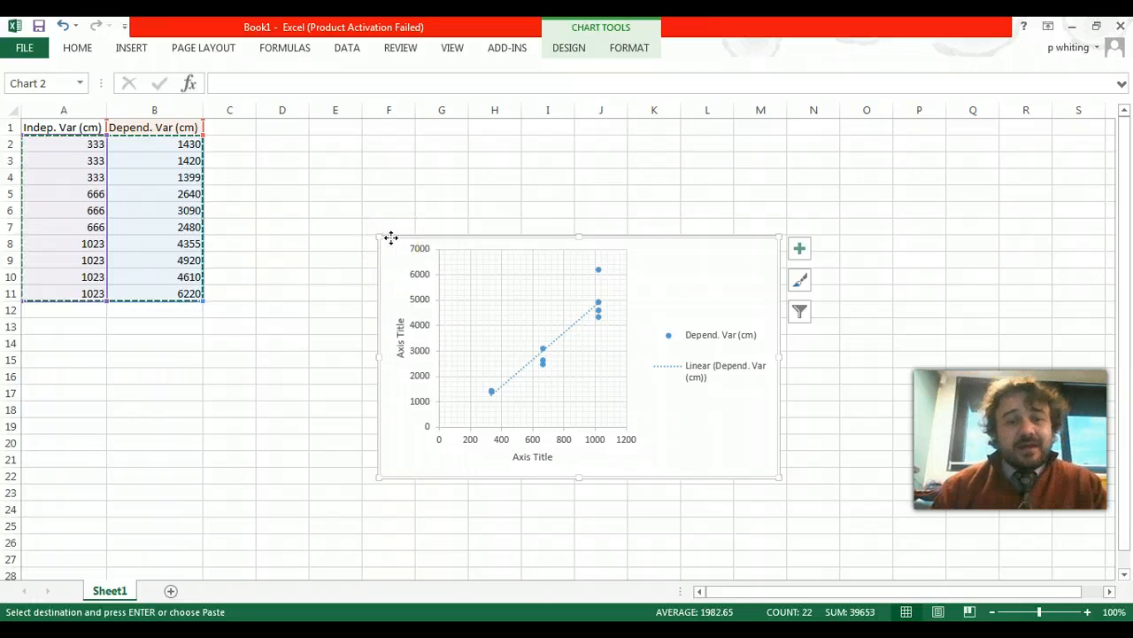
right_click(393, 242)
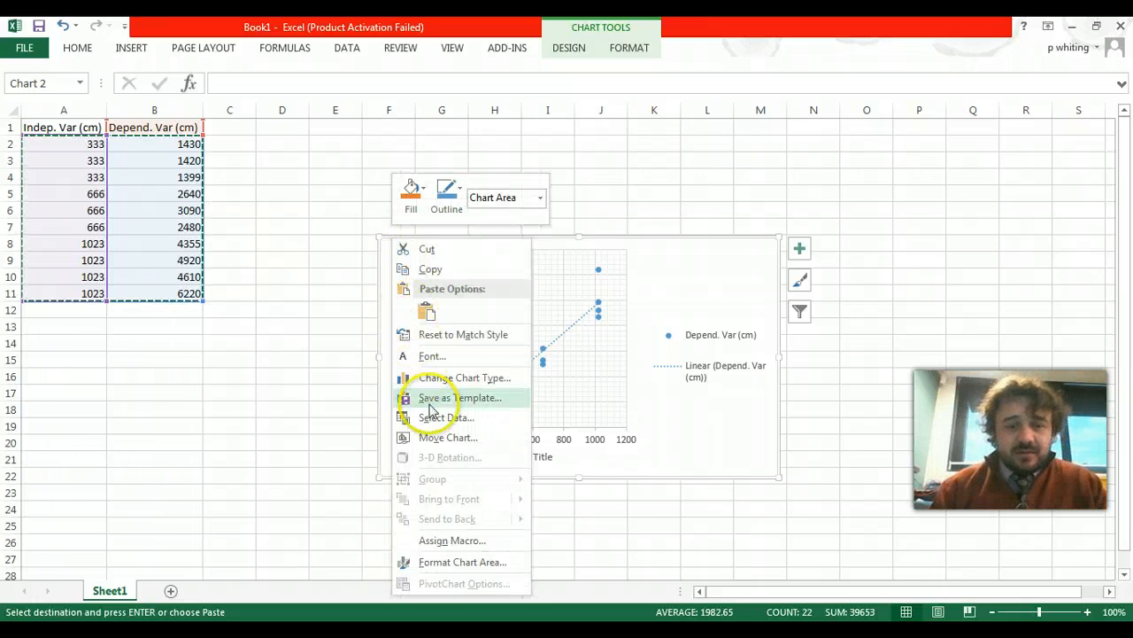
click(435, 437)
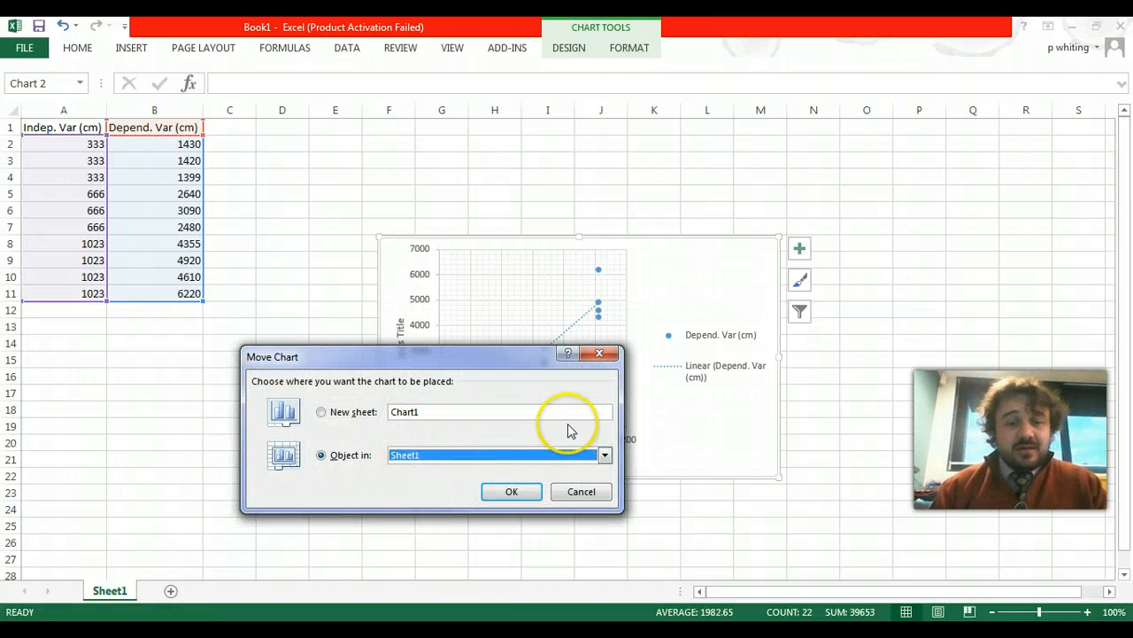
click(430, 416)
click(345, 413)
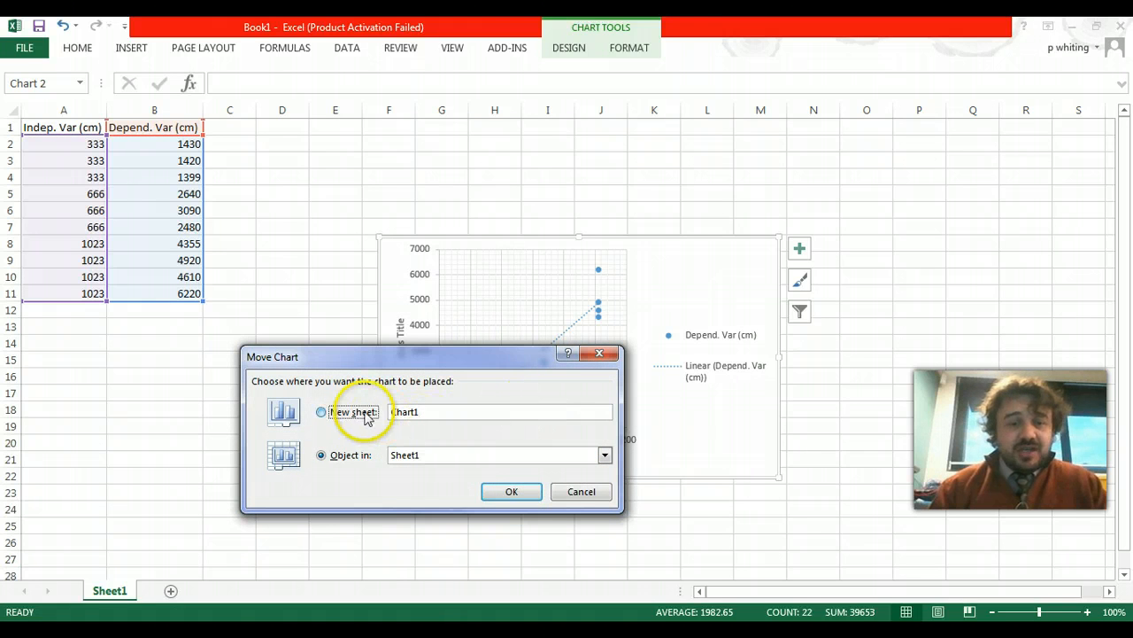
click(520, 488)
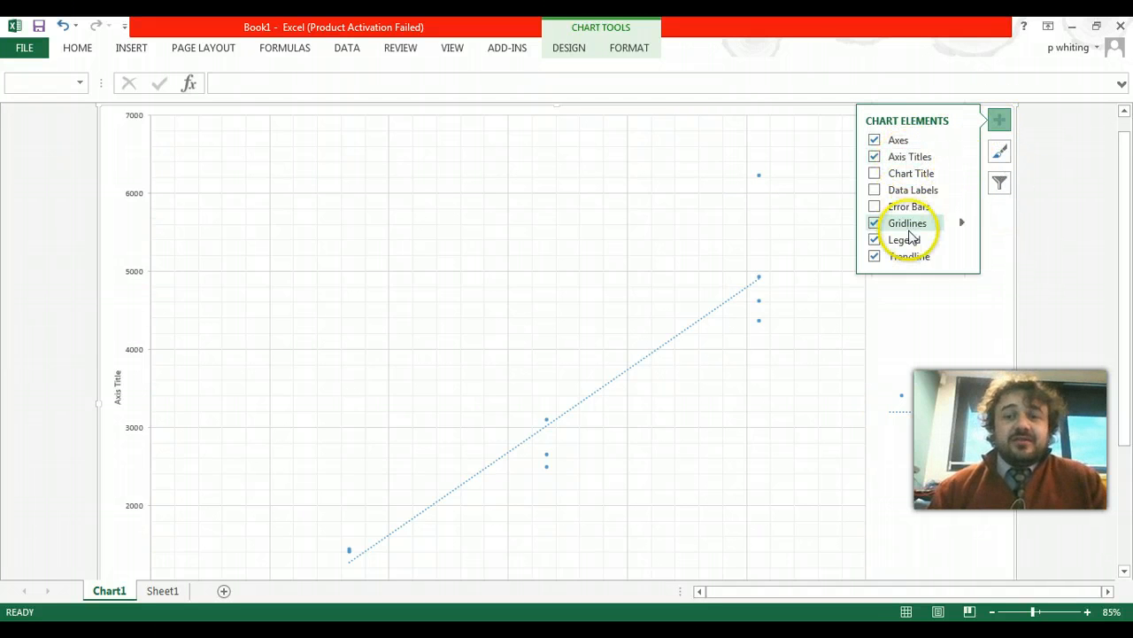
- Turn on the chart title element for the chart on the Chart1 sheet
click(904, 191)
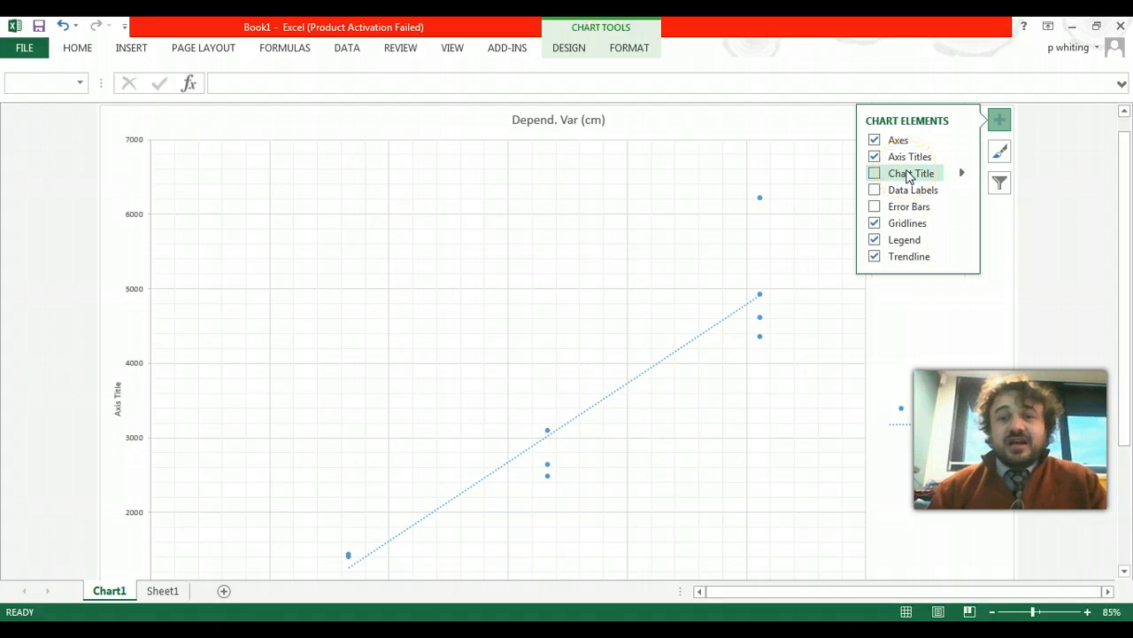
click(909, 176)
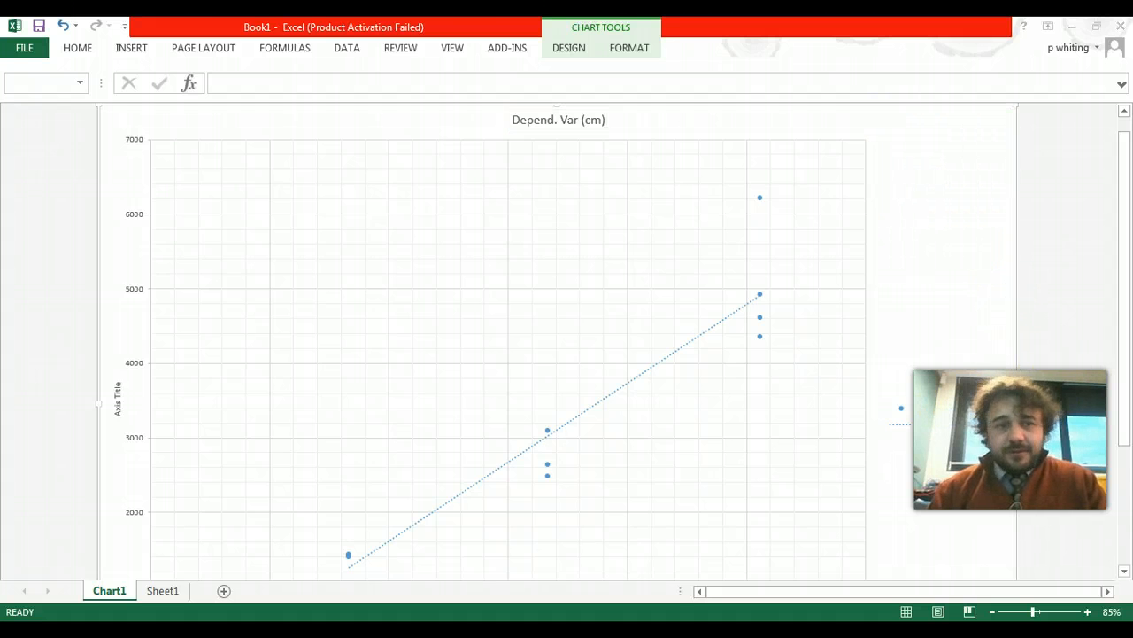
drag(1122, 385, 1122, 482)
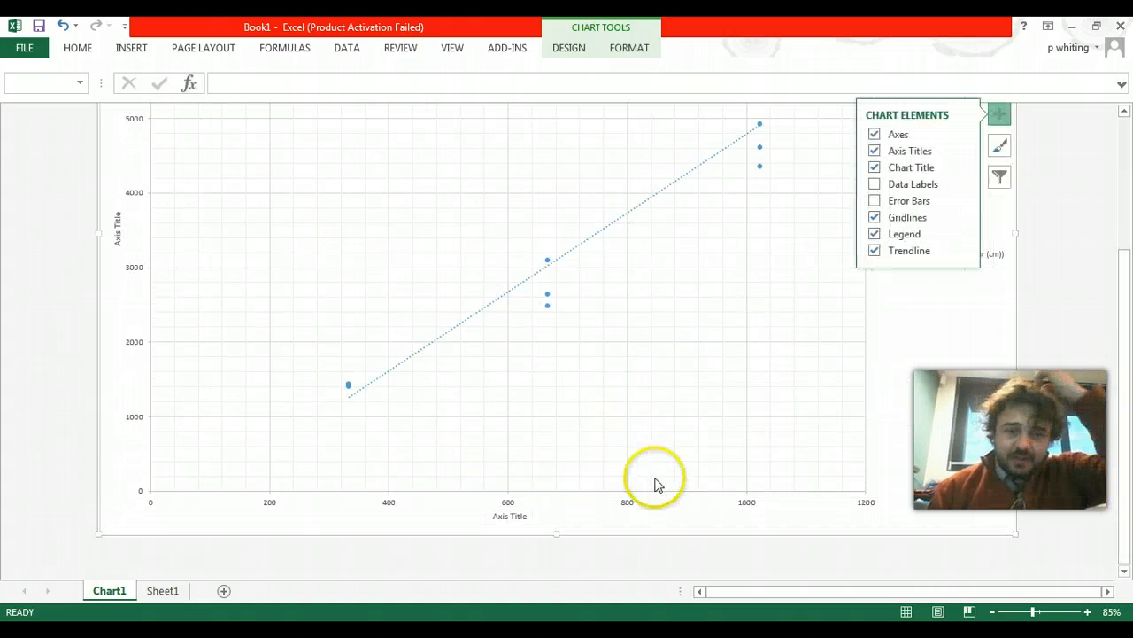
- Replace the horizontal axis title of the chart with "Ind. Var (cm)"
click(511, 518)
double_click(511, 518)
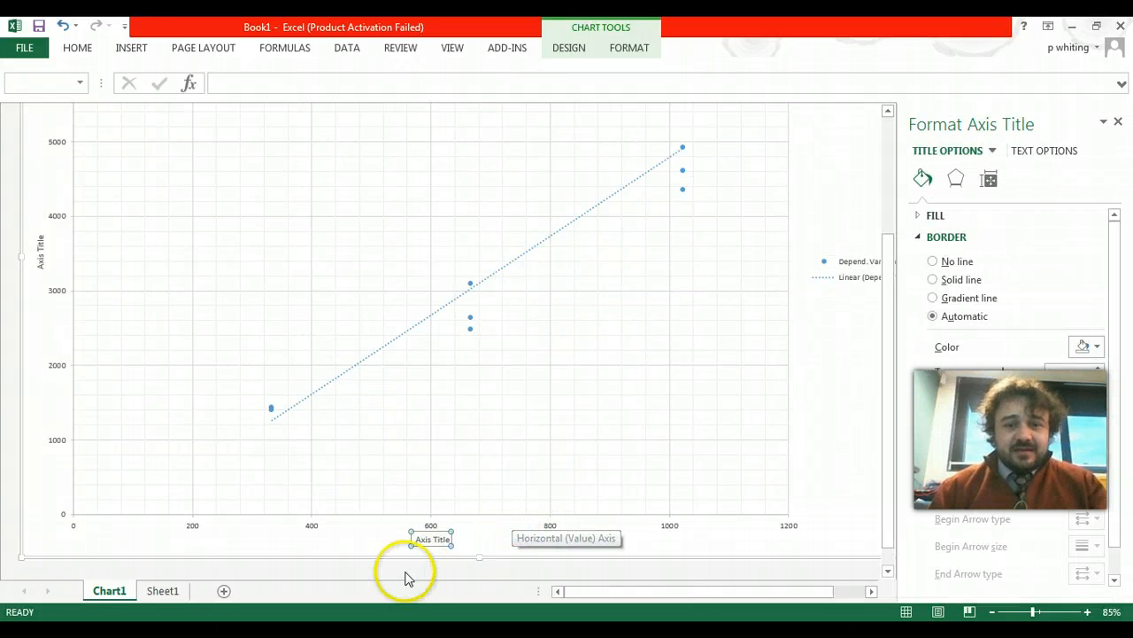
click(435, 538)
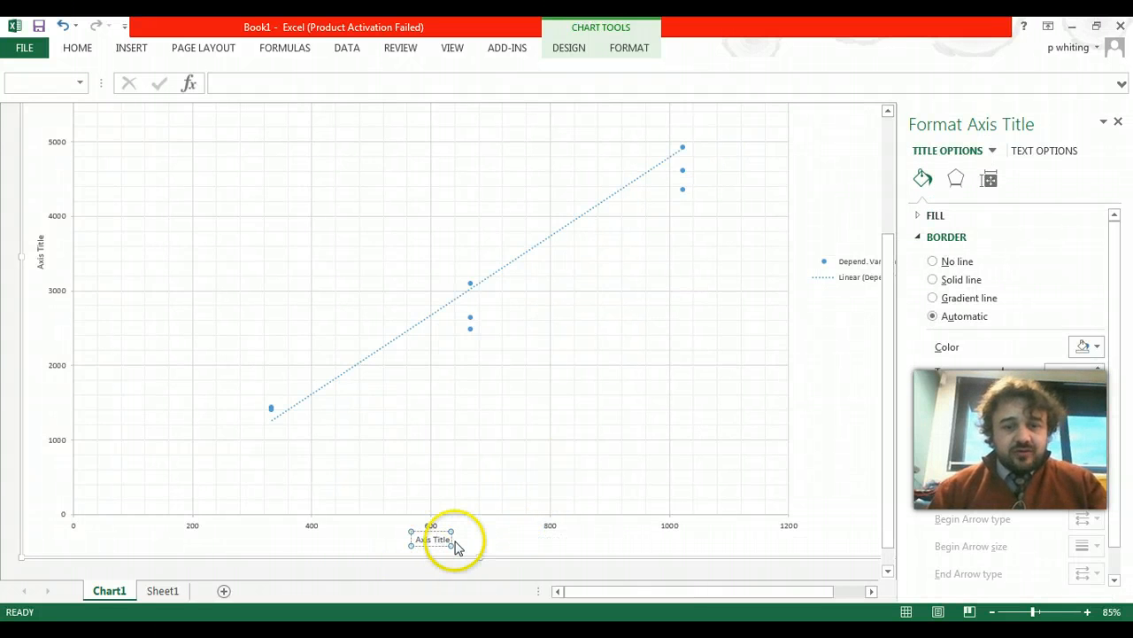
triple_click(455, 546)
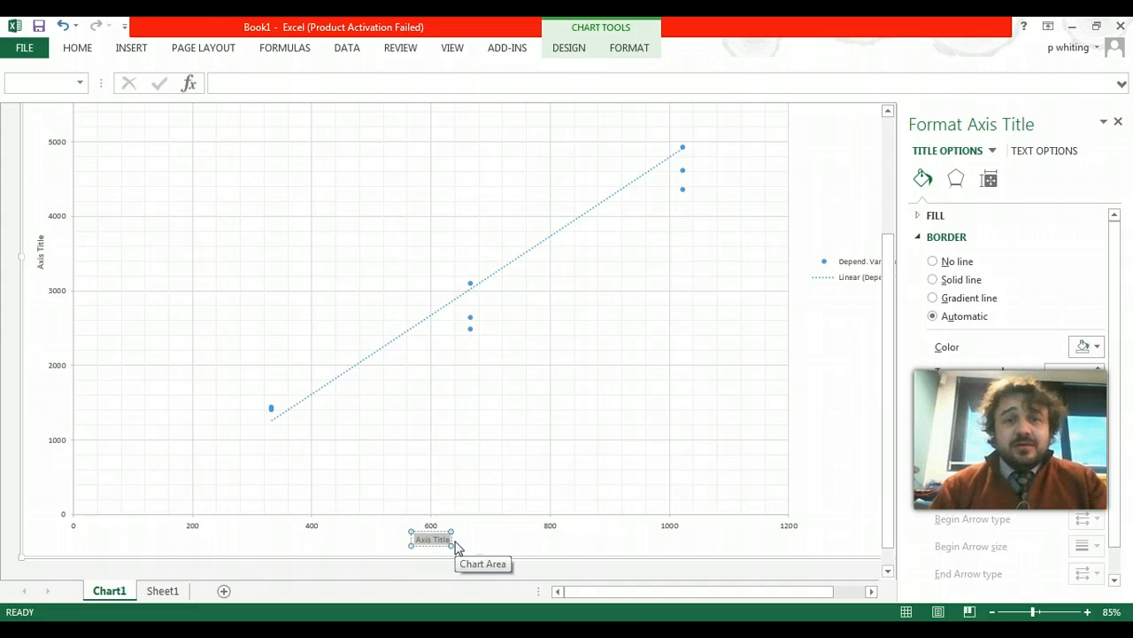
text(Dep)
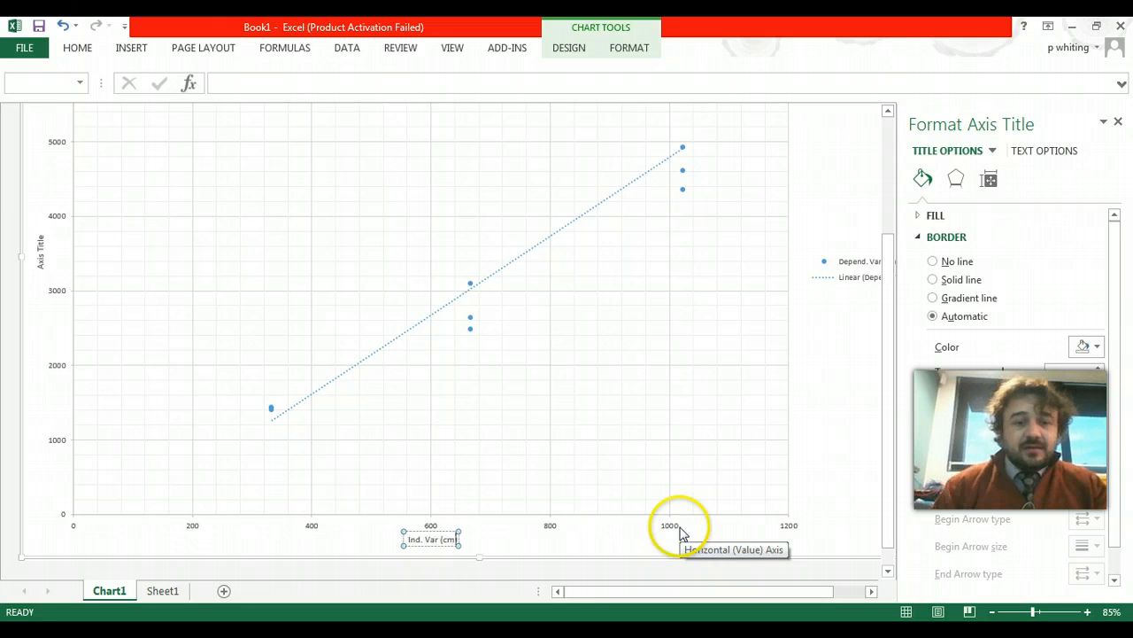
- Replace the vertical axis title of the chart with "Dep. Var (cm)"
click(41, 256)
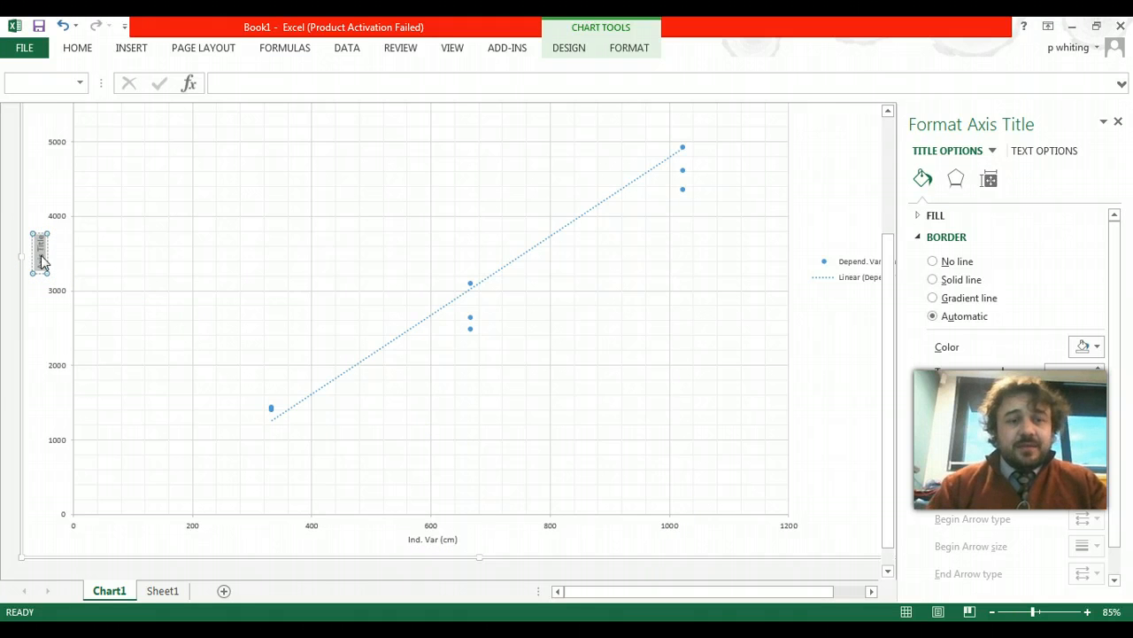
key(BackSpace)
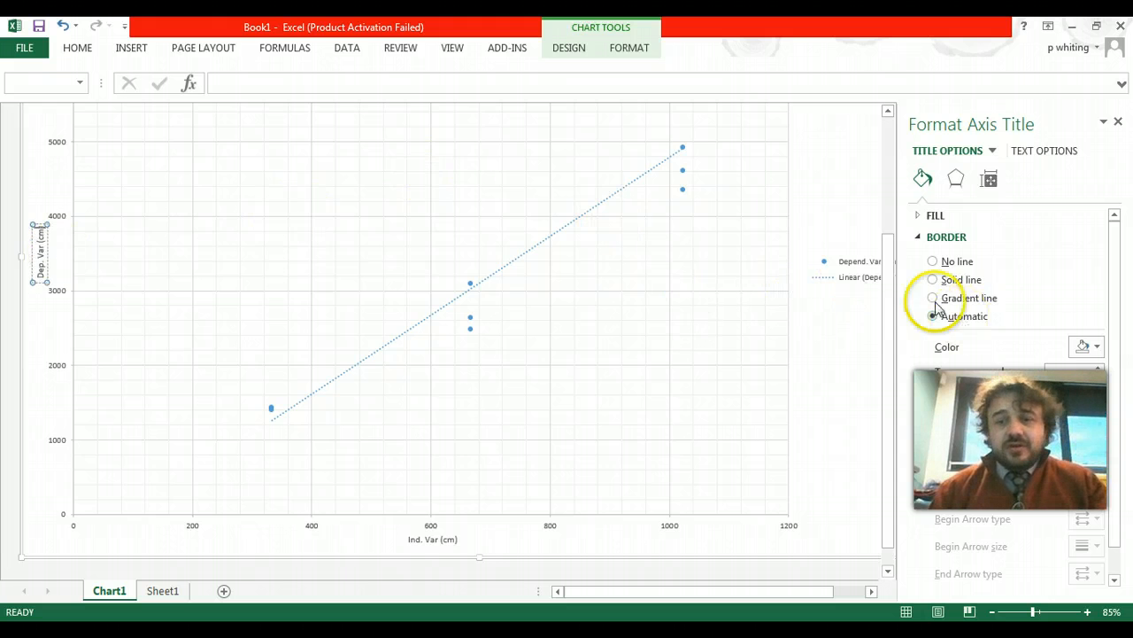
click(819, 306)
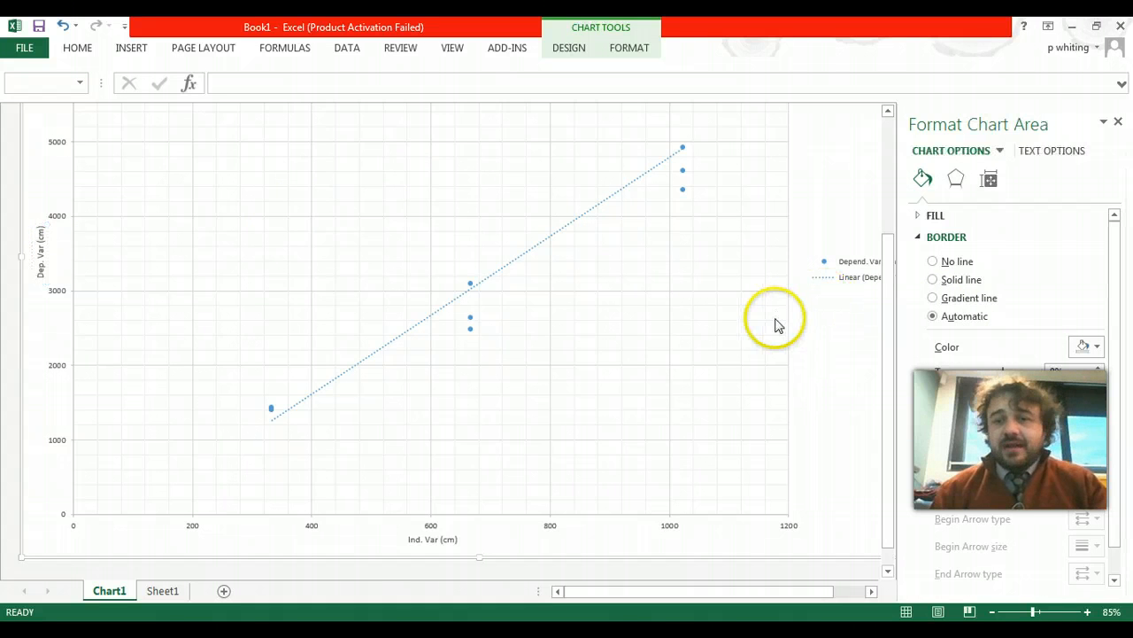
- Change the dash type of the chart's linear trendline to a solid line
click(826, 277)
click(607, 203)
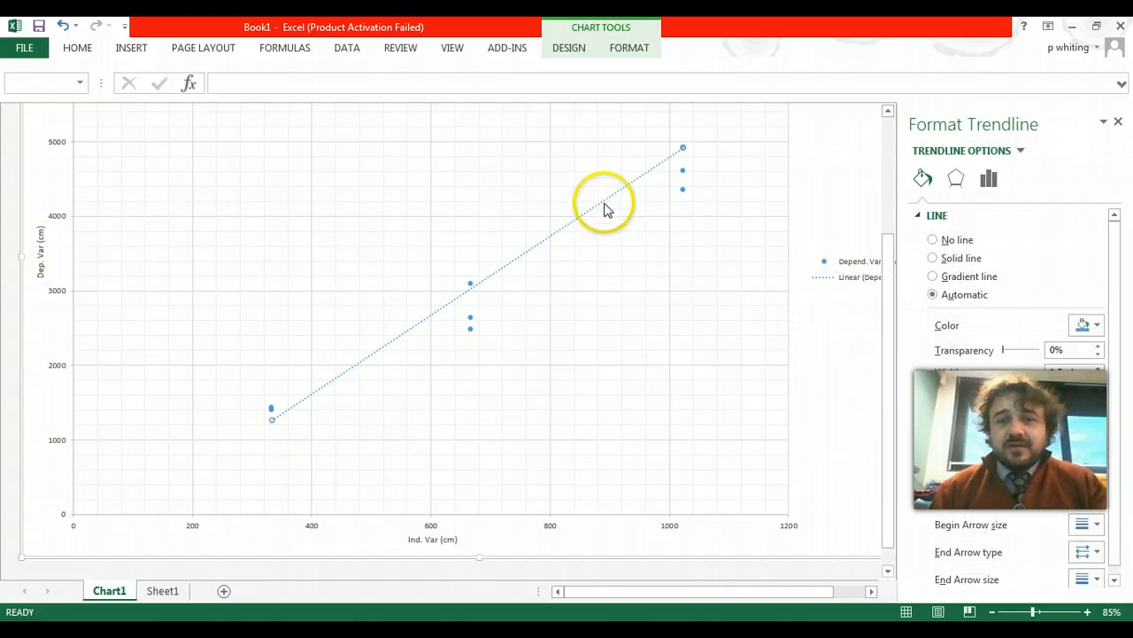
click(594, 210)
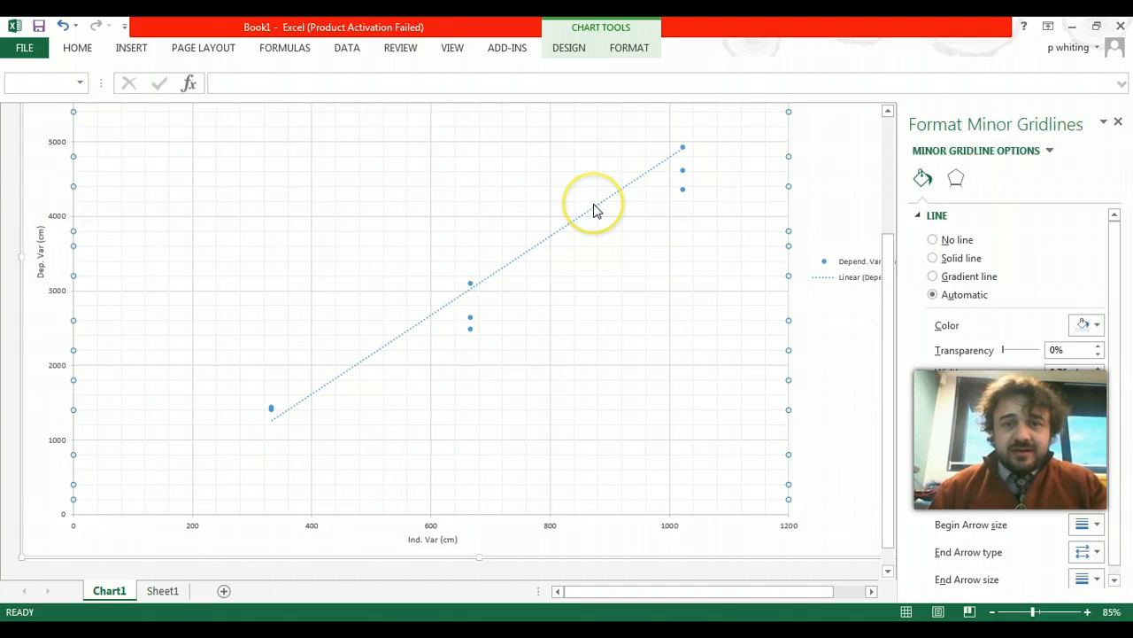
click(580, 218)
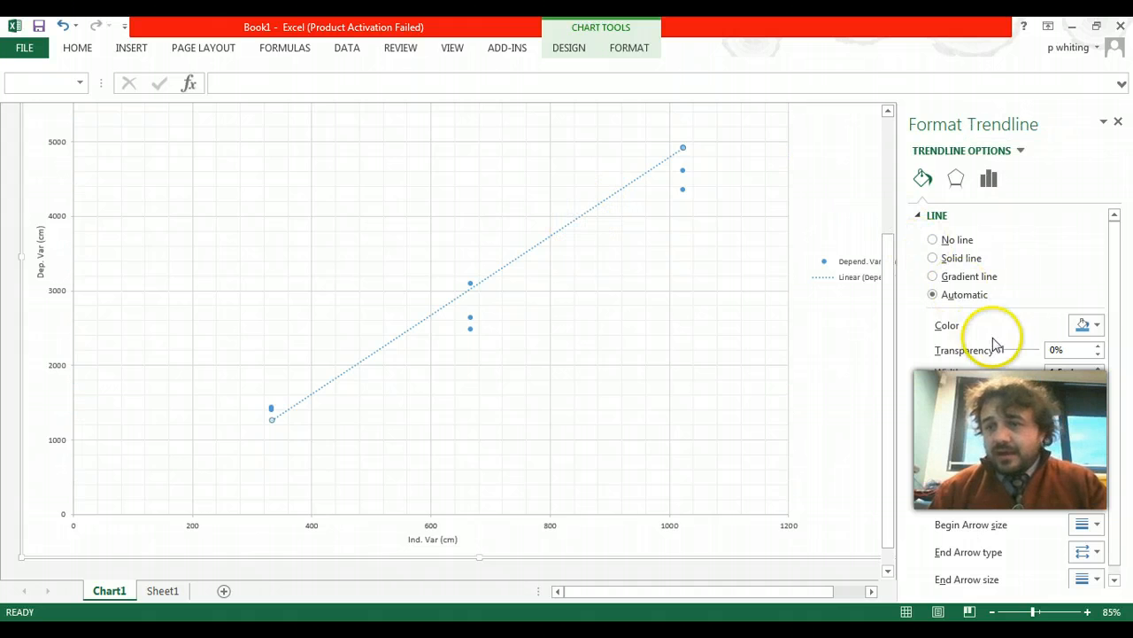
click(1086, 422)
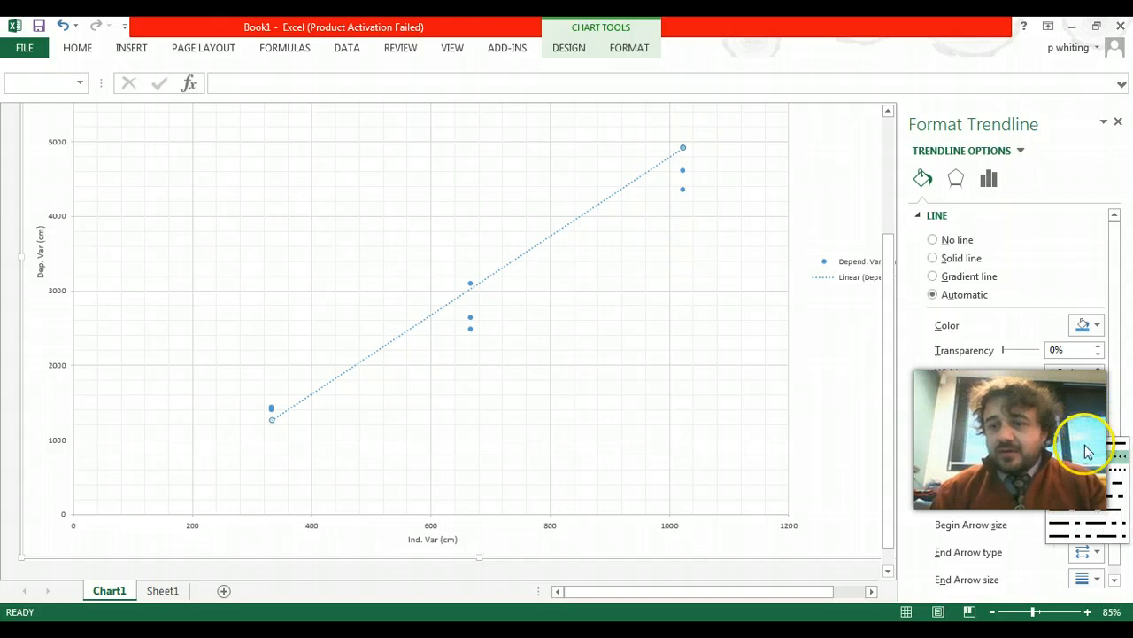
click(1085, 445)
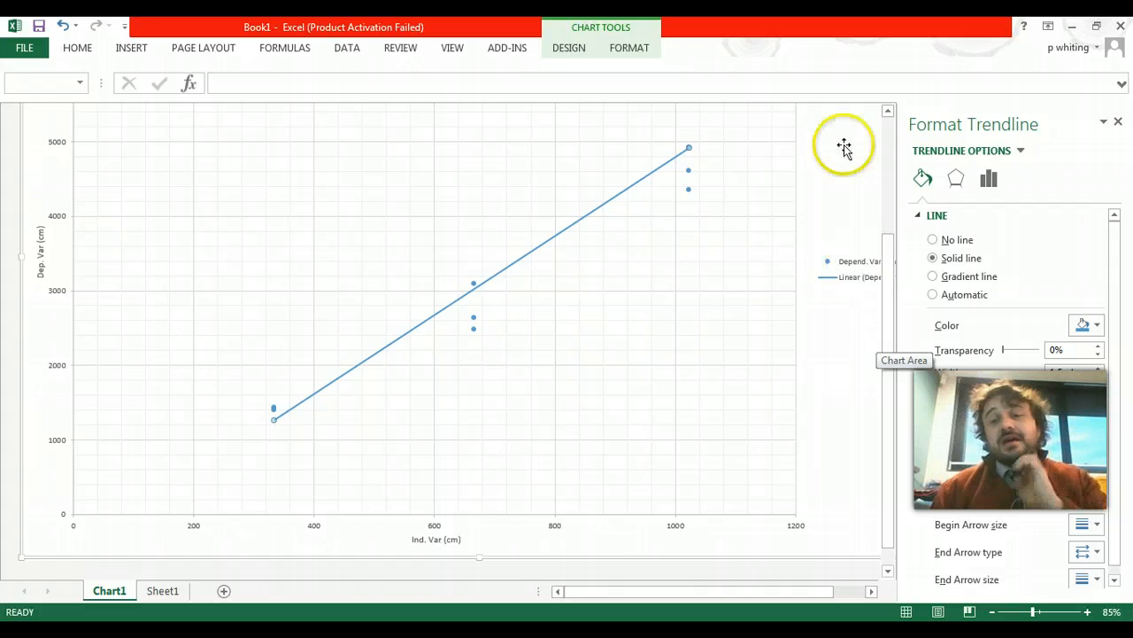
- Delete the legend from the chart
click(850, 282)
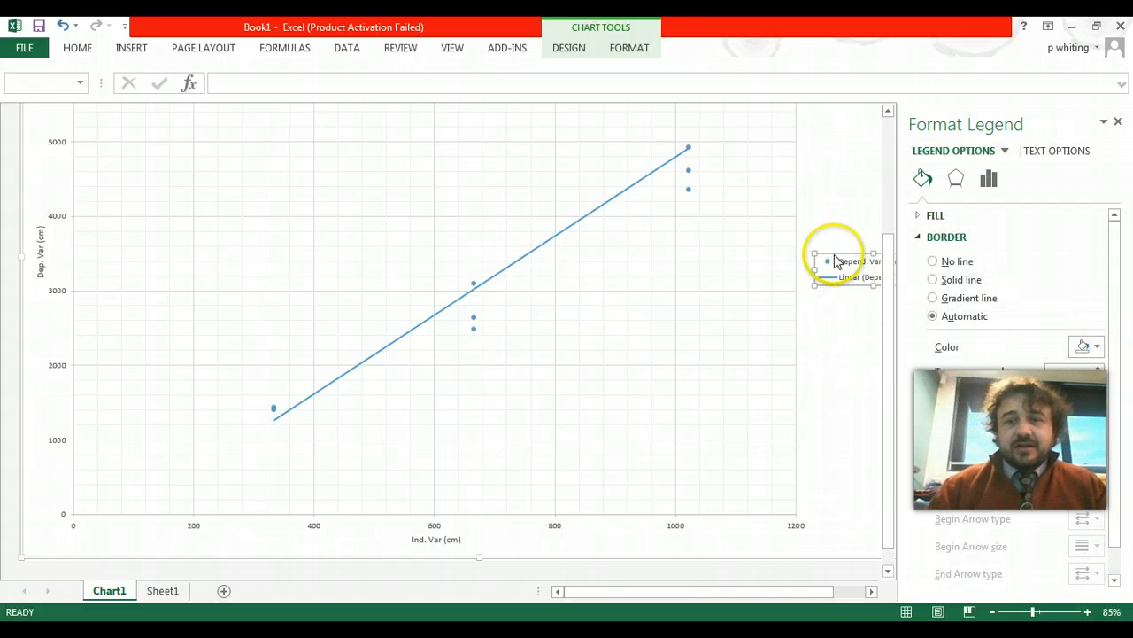
key(Delete)
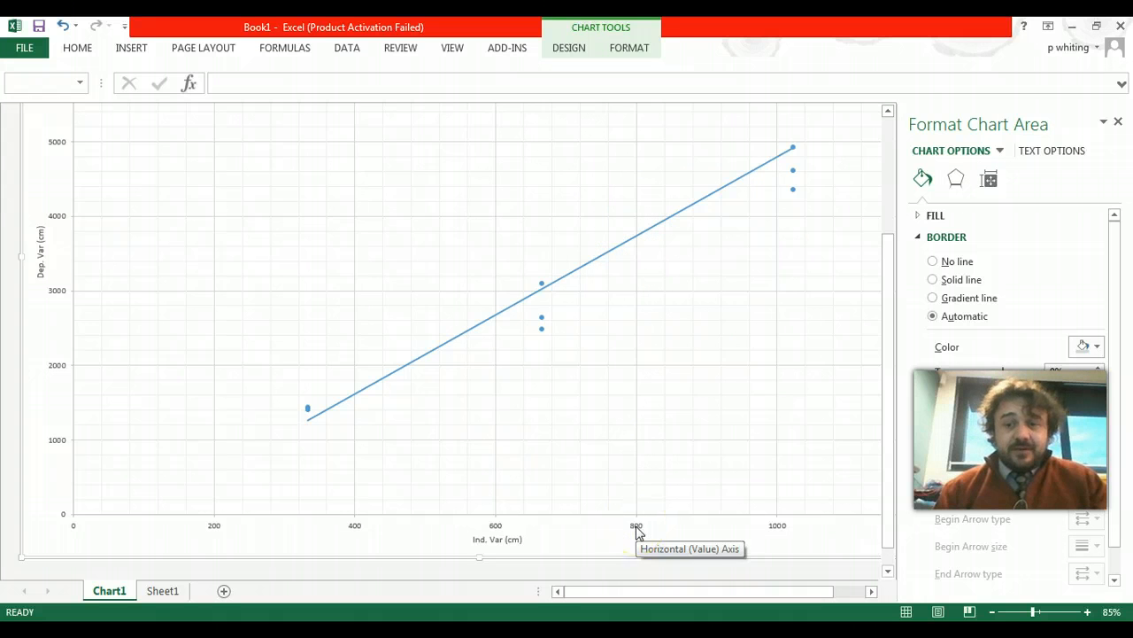
- Set the maximum bound of the horizontal axis to 1100 in its axis options
click(639, 528)
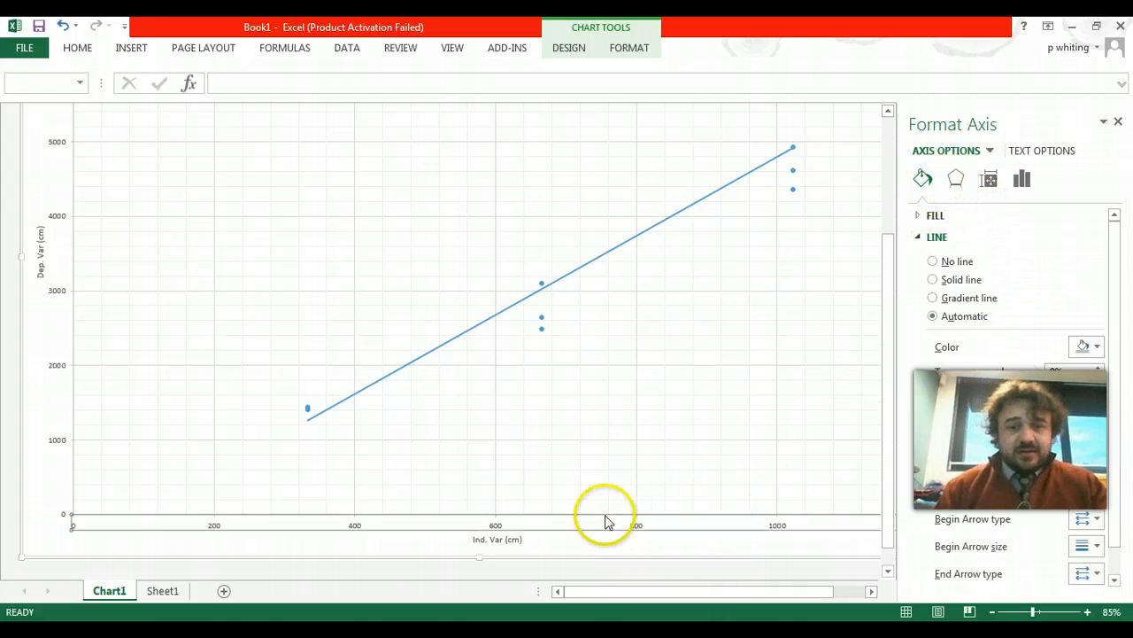
click(989, 180)
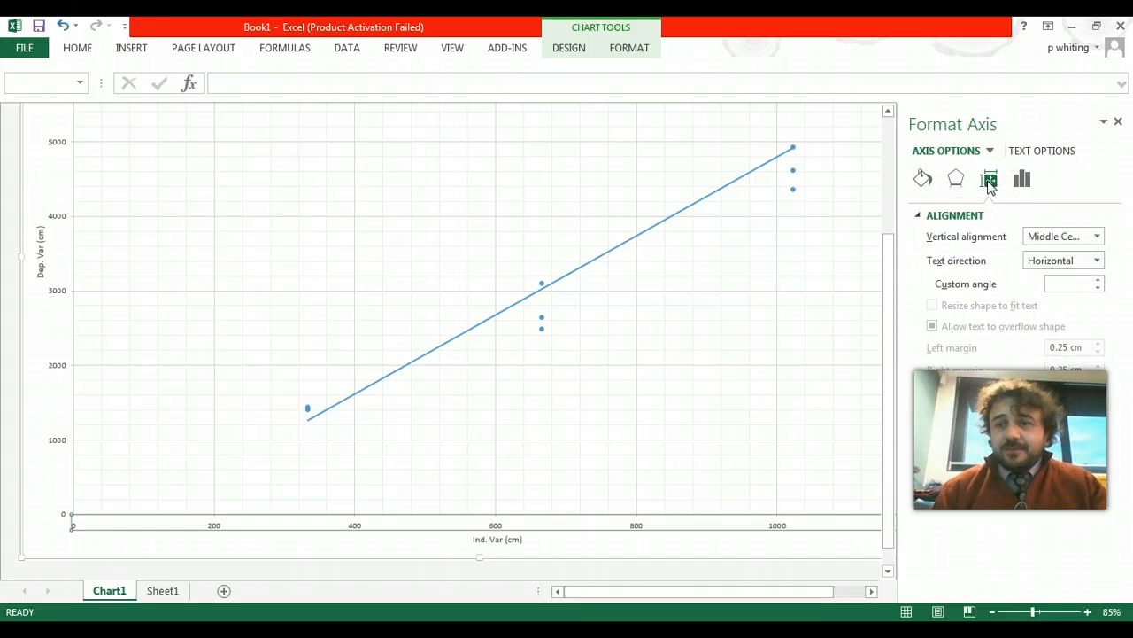
click(957, 179)
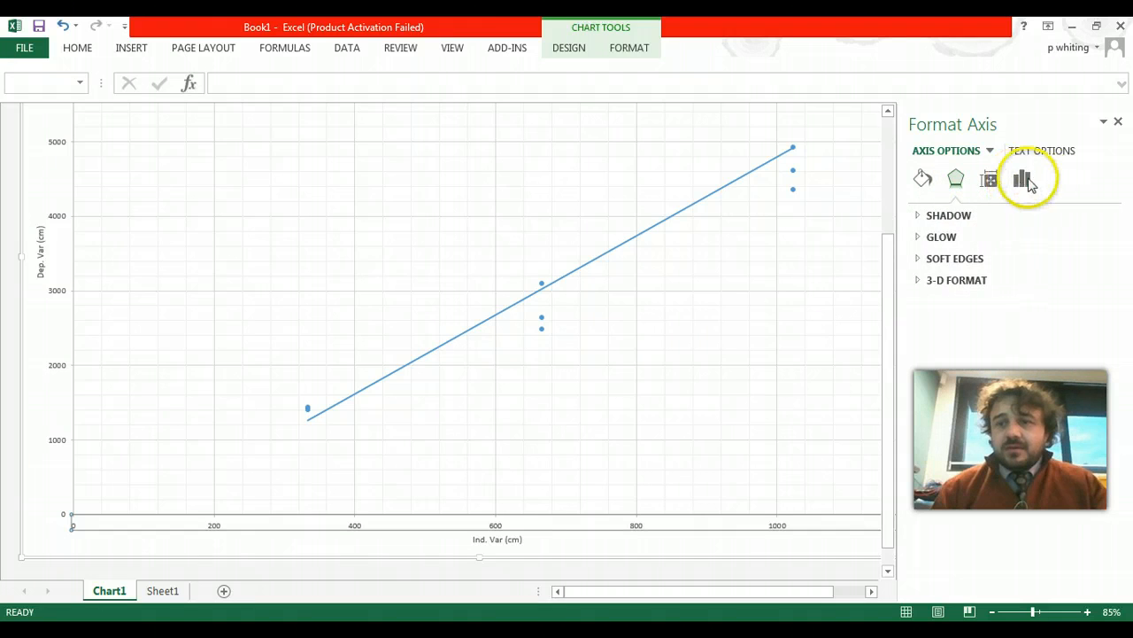
click(1024, 180)
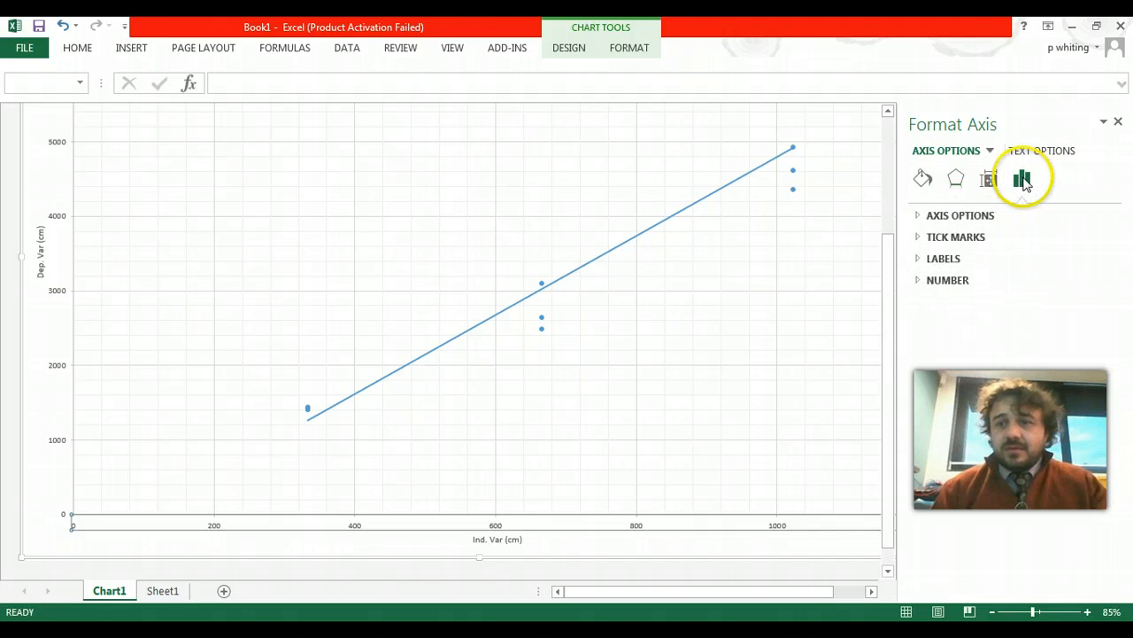
click(932, 217)
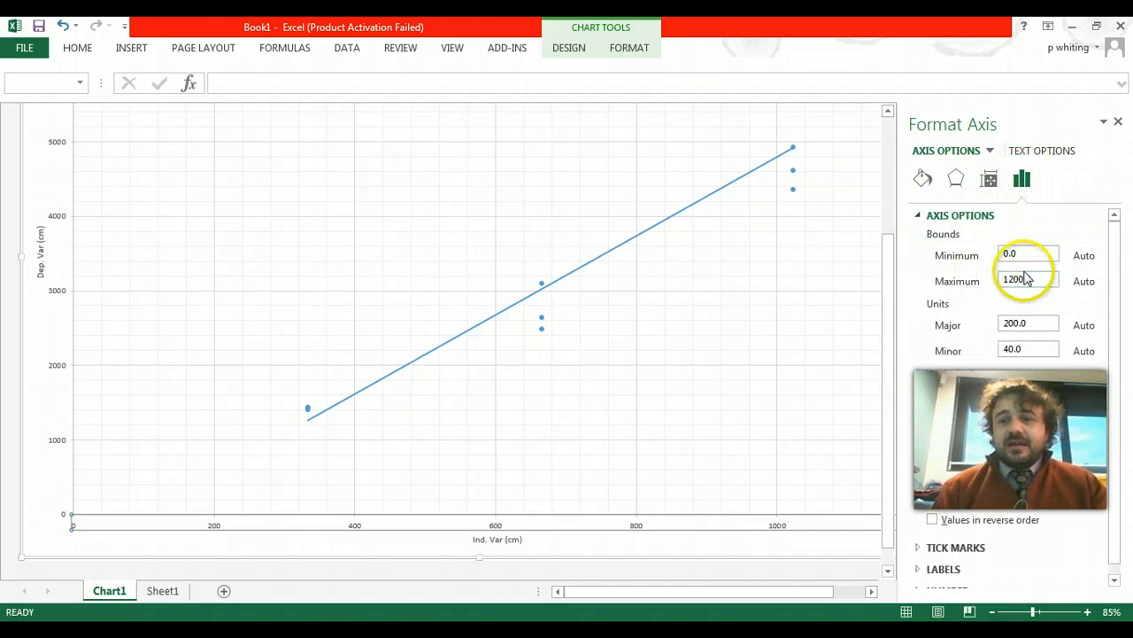
drag(1025, 279, 909, 296)
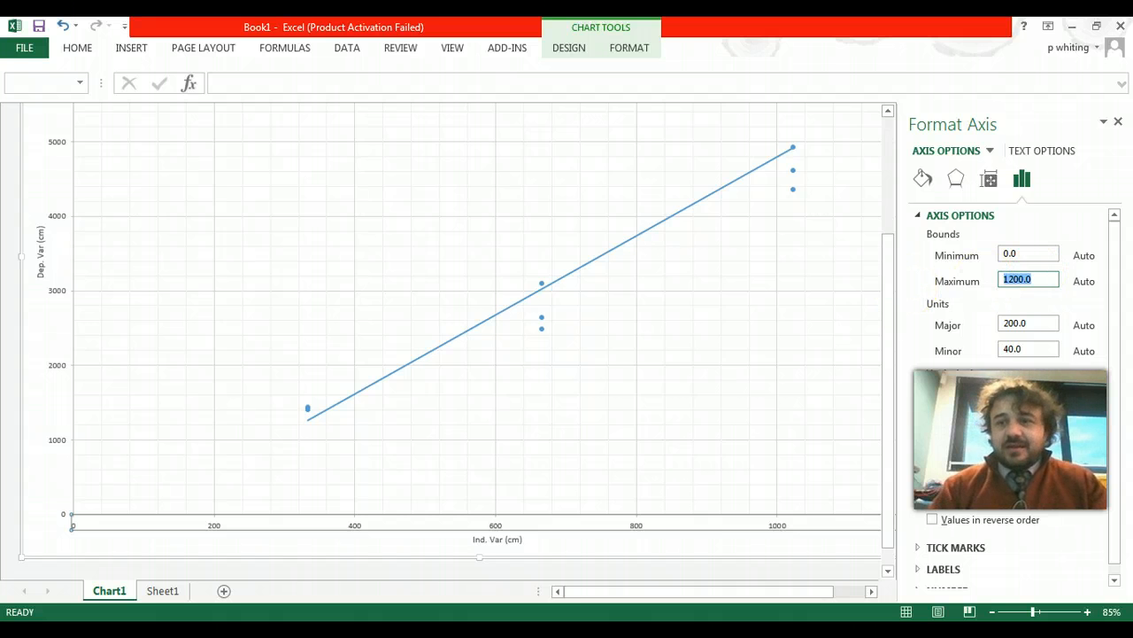
text(1100)
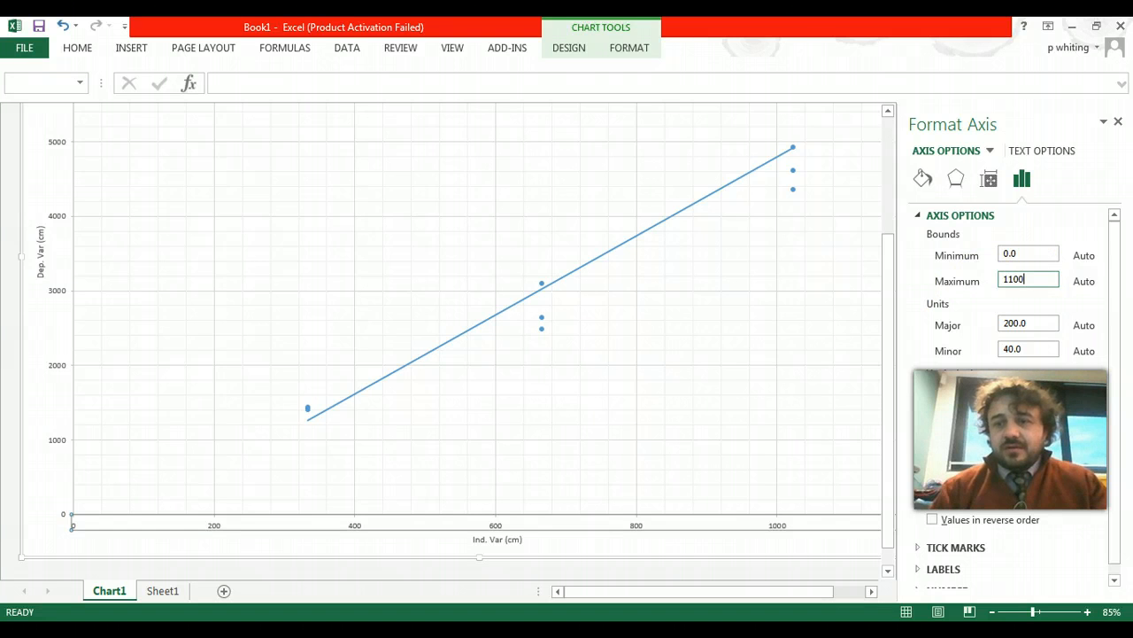
- Set the minimum bound of the horizontal axis to -100
double_click(1022, 253)
text(-100)
key(Return)
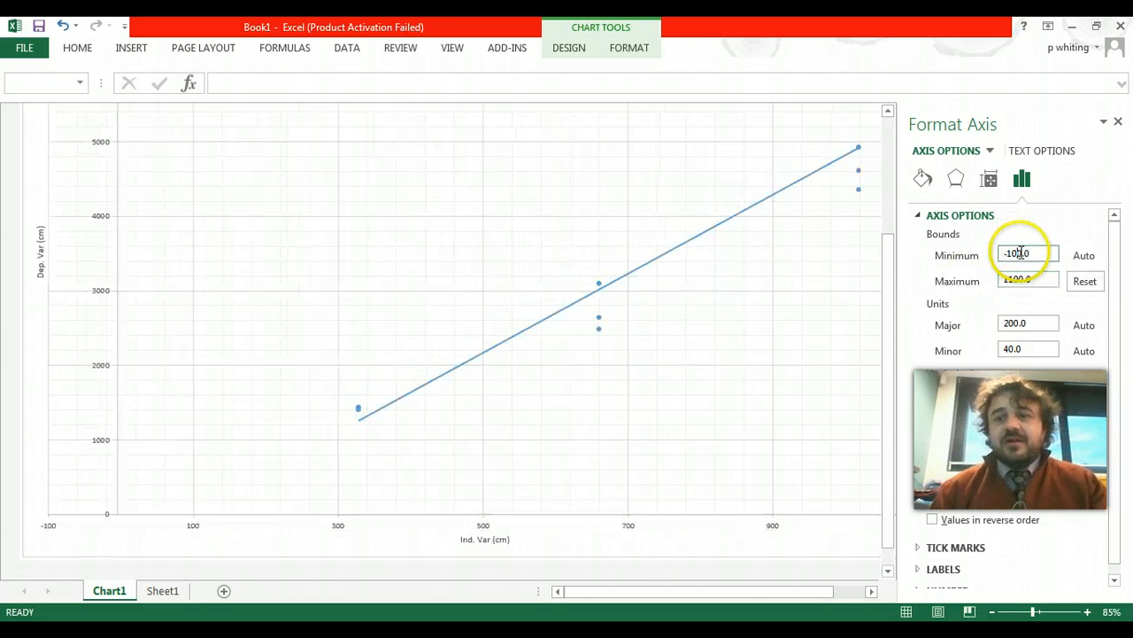
- Set the minimum bound of the horizontal axis to 300
drag(1038, 253, 990, 250)
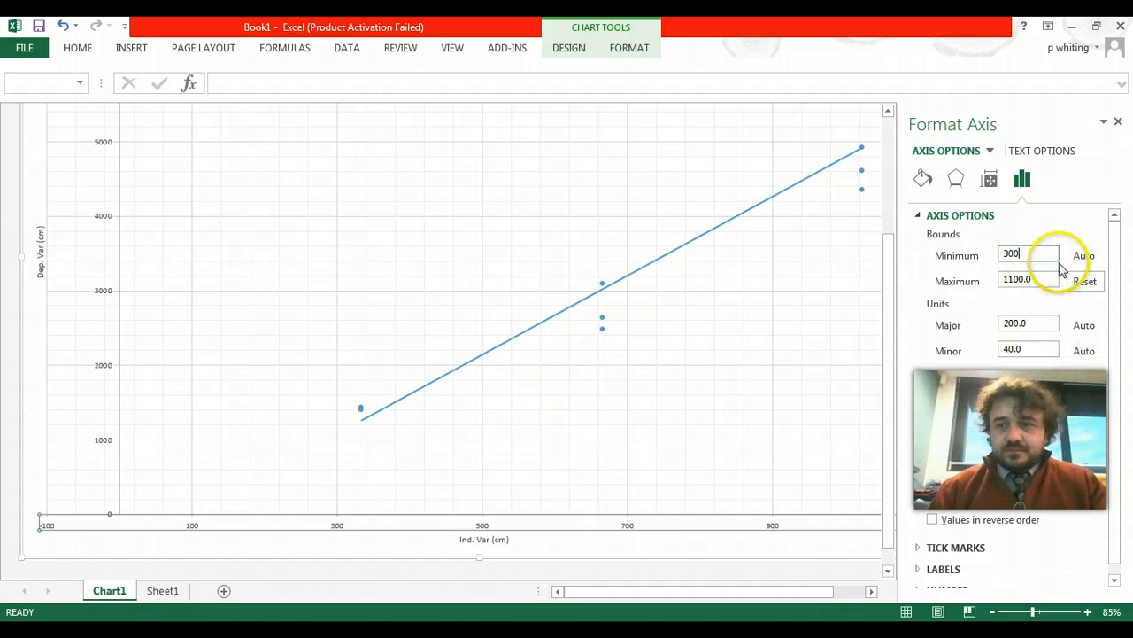
key(Return)
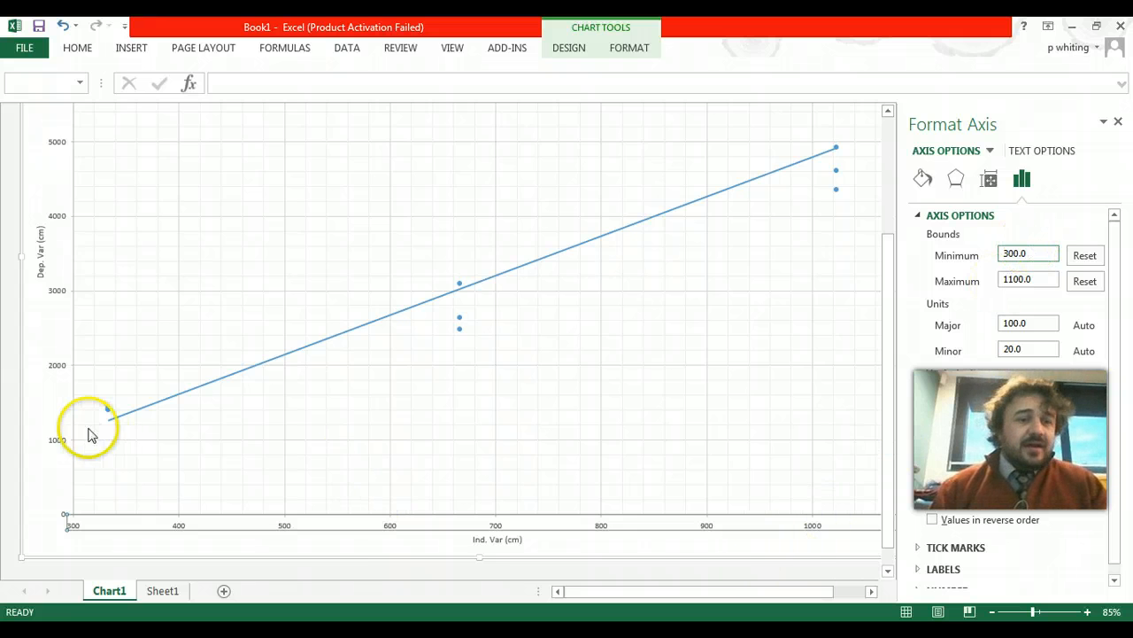
- Copy the whole chart on the Chart1 sheet to the clipboard
click(44, 427)
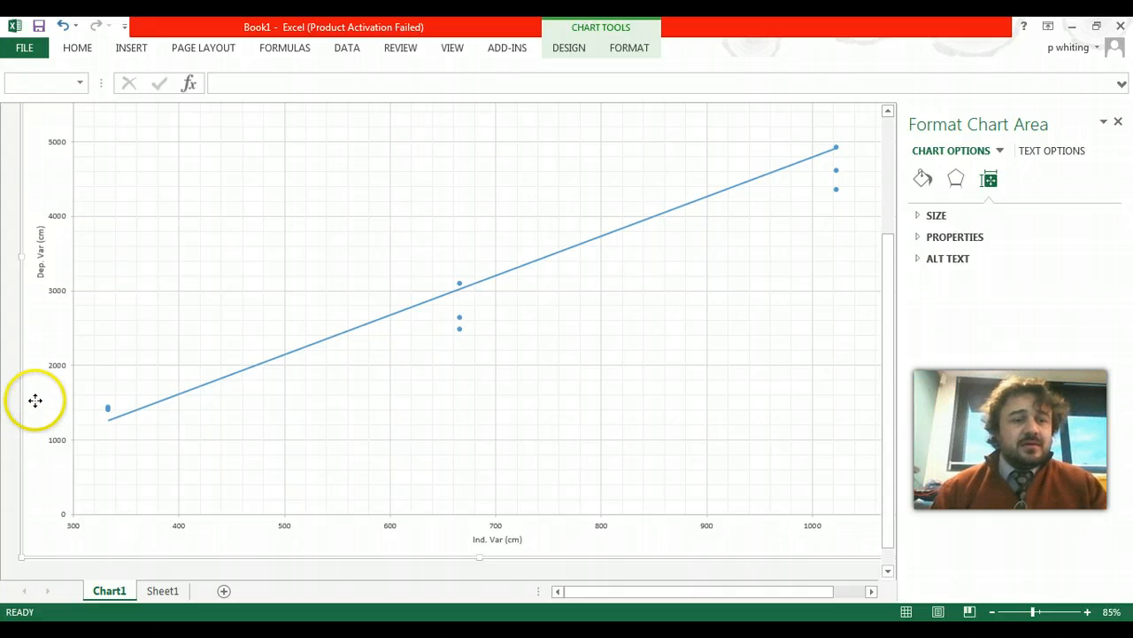
right_click(37, 406)
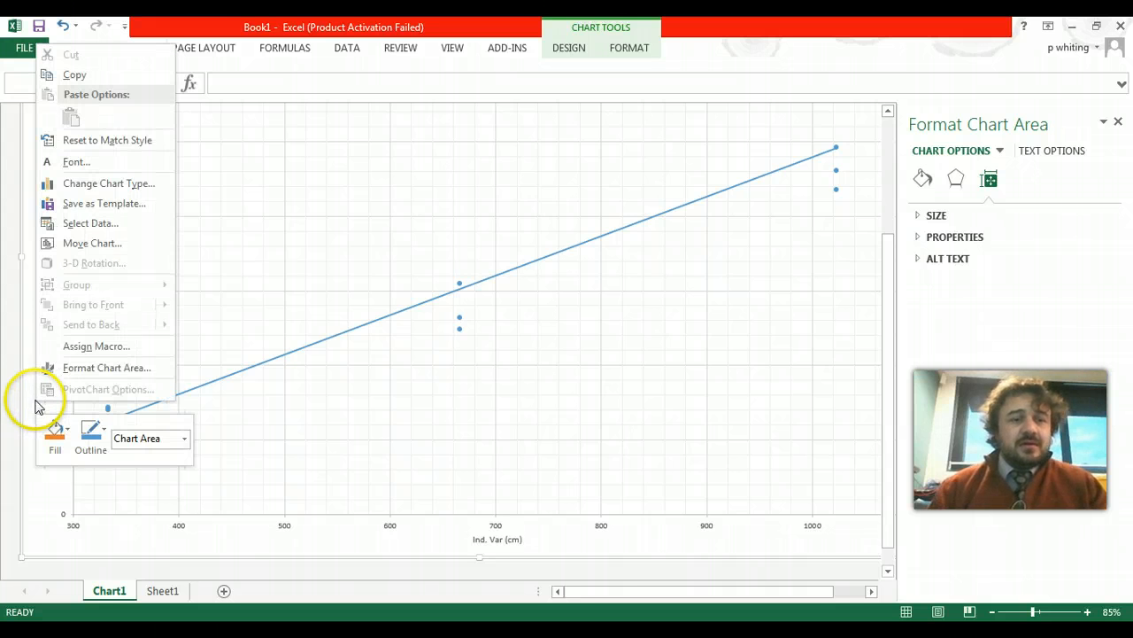
click(78, 78)
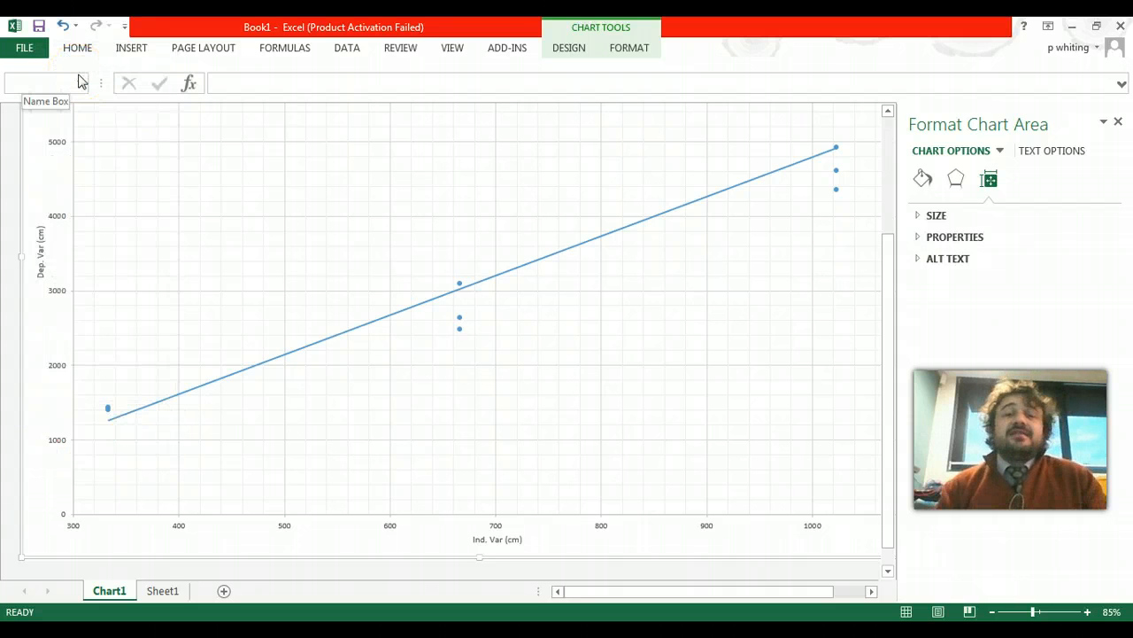